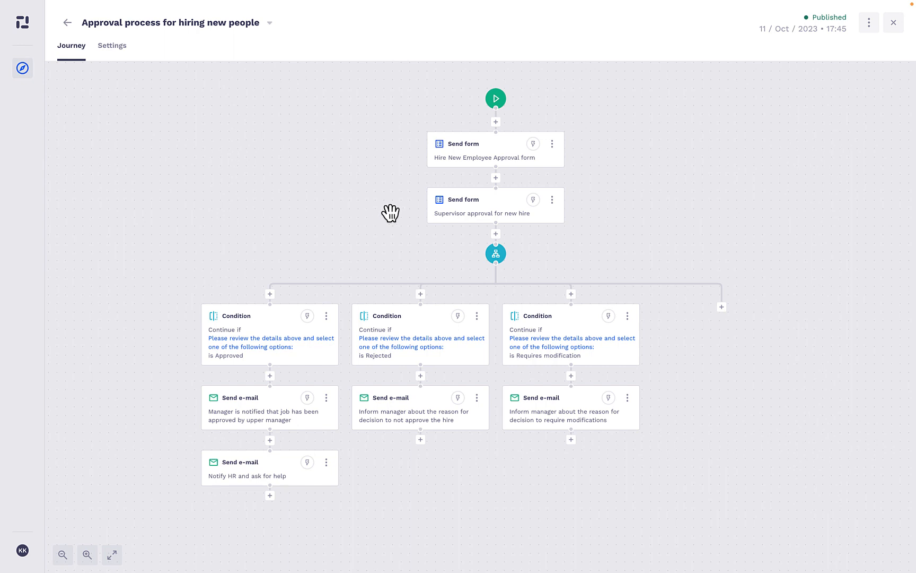
# - View the settings of the supervisor approval form action in the published hiring journey, then close them
pyautogui.click(471, 218)
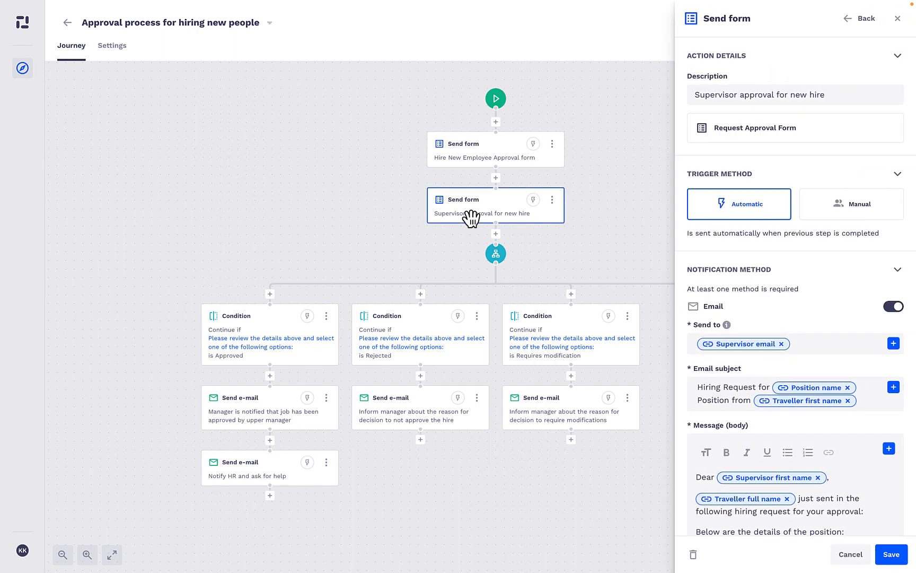
pyautogui.moveTo(360, 217); pyautogui.dragTo(338, 194)
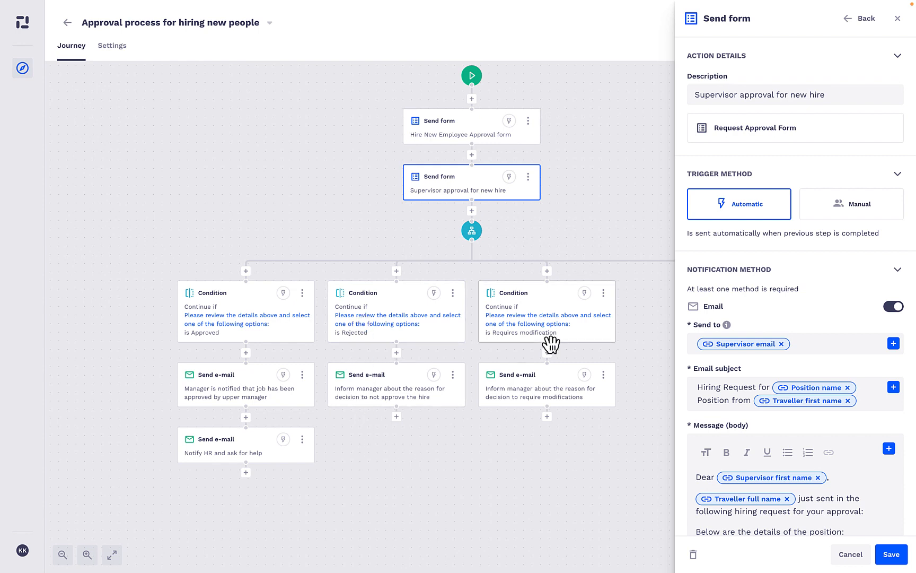
pyautogui.click(529, 176)
pyautogui.click(580, 168)
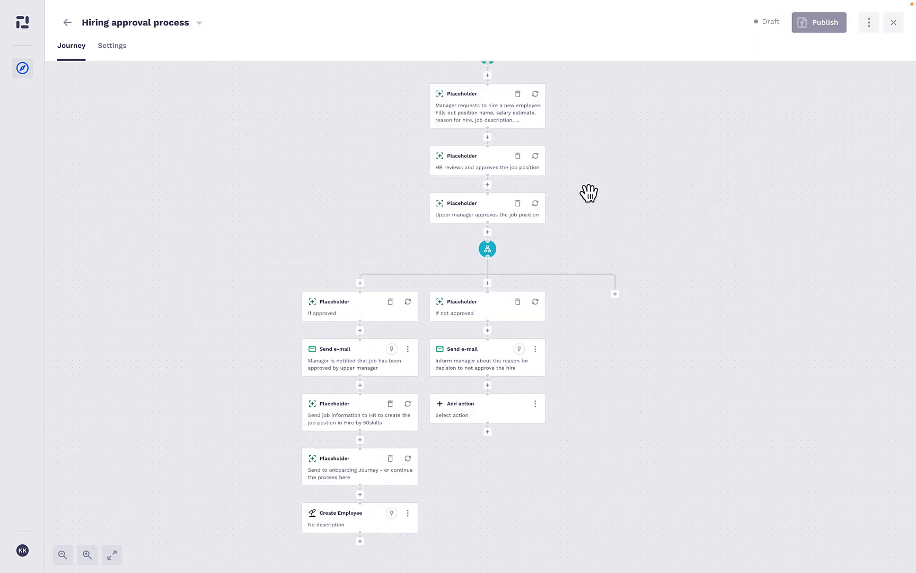
# - Add a placeholder described "Send out a form" in a new third branch of the draft hiring approval process
pyautogui.moveTo(573, 155); pyautogui.dragTo(532, 247)
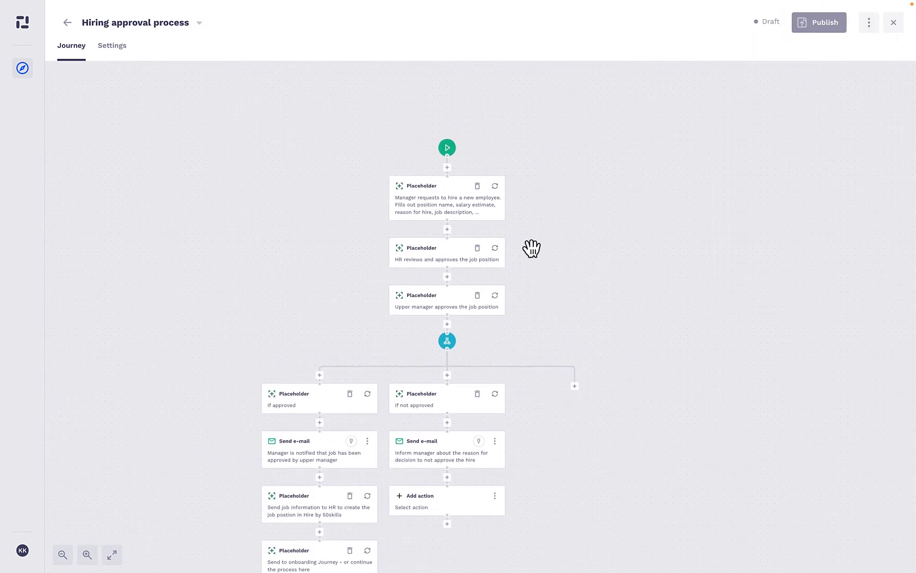
pyautogui.click(576, 386)
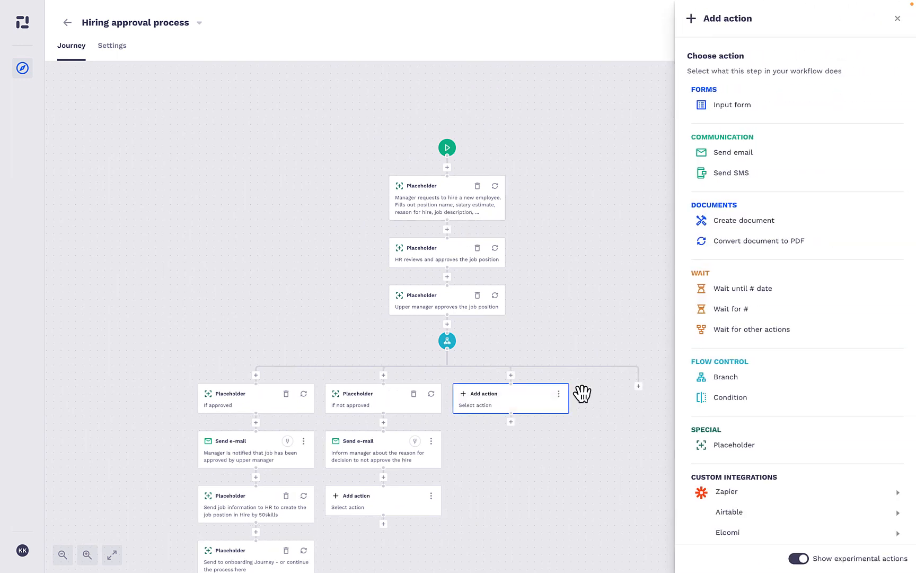
pyautogui.click(723, 447)
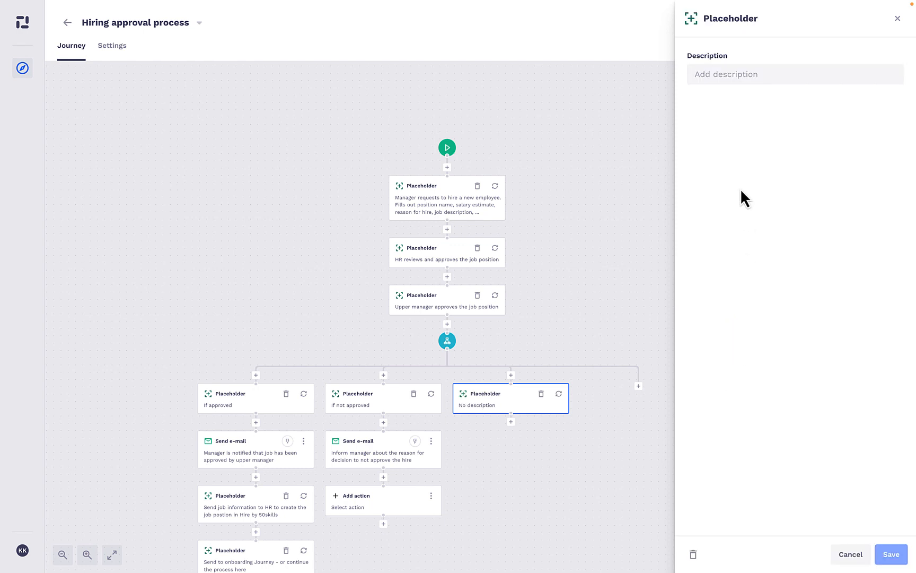
pyautogui.click(714, 78)
pyautogui.write('Send out a ')
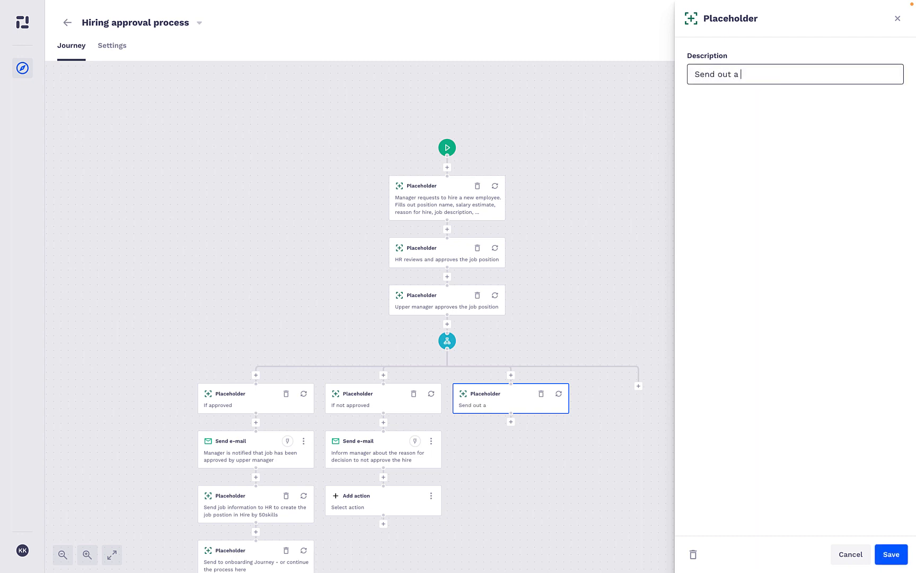
pyautogui.write('form')
pyautogui.click(893, 555)
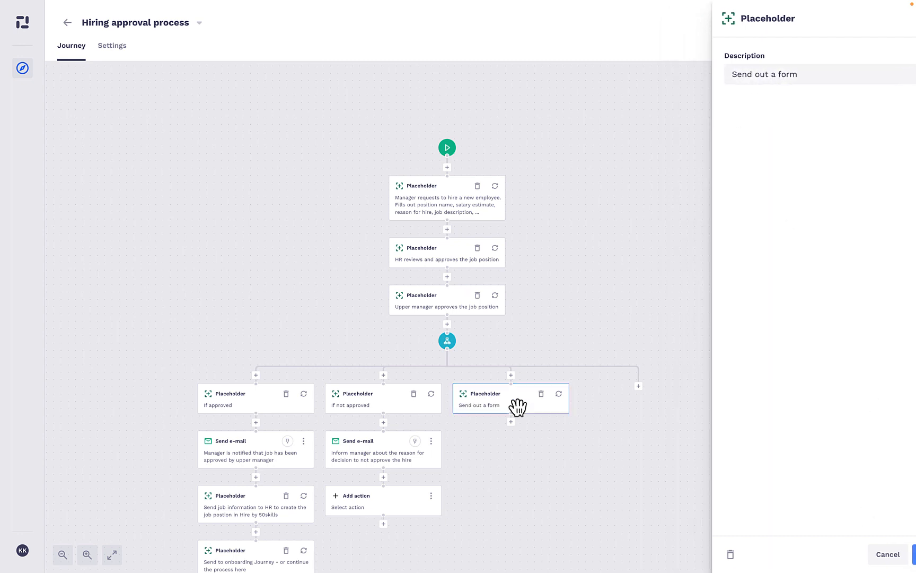
# - Add a second placeholder below it with the description "Send out to supervisor for approval"
pyautogui.click(511, 422)
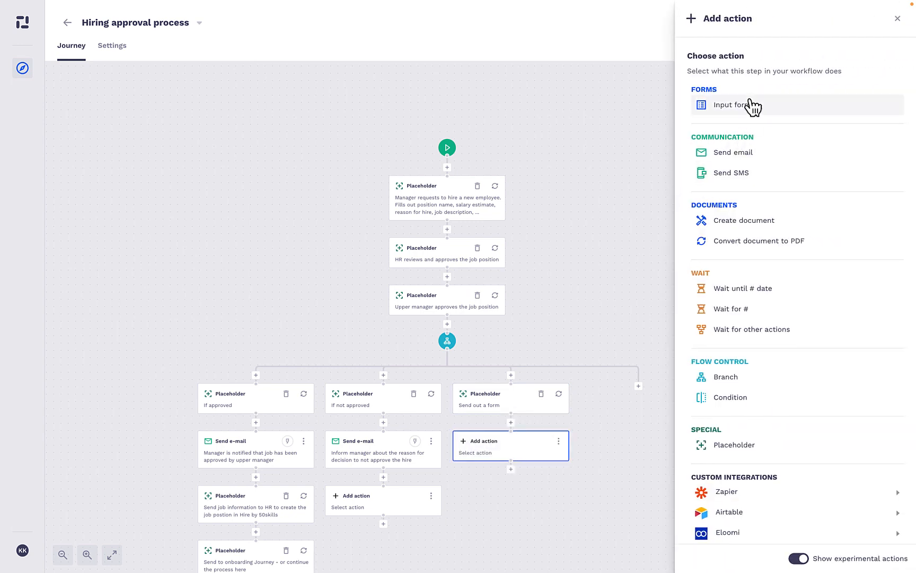
pyautogui.click(745, 448)
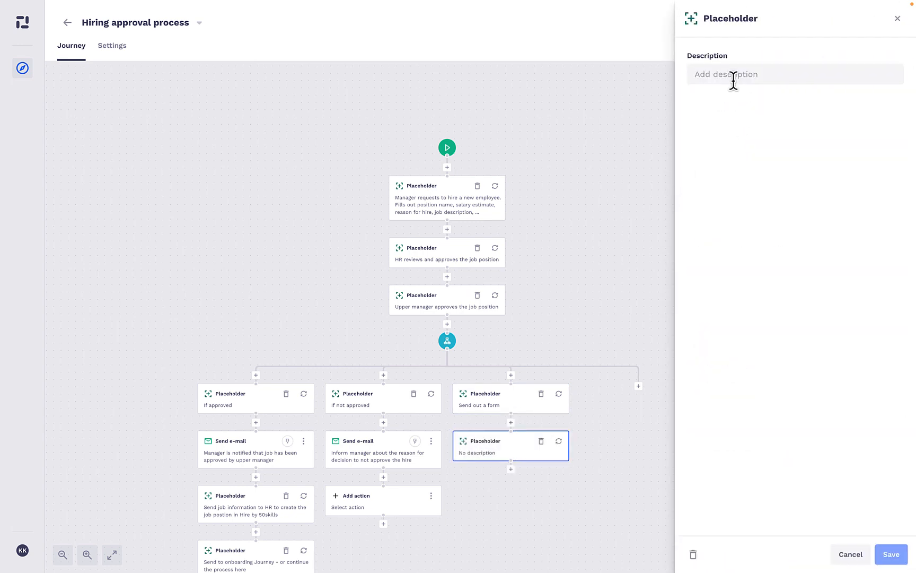
pyautogui.click(734, 79)
pyautogui.write('Send out to supervisor for apporv')
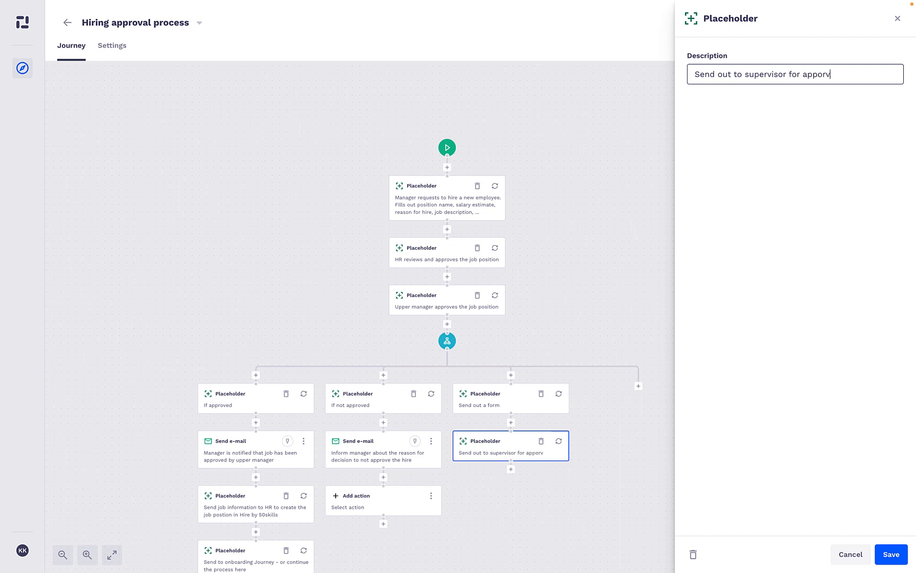
pyautogui.press('BackSpace')
pyautogui.press('BackSpace')
pyautogui.press('BackSpace')
pyautogui.write('roval')
pyautogui.click(889, 554)
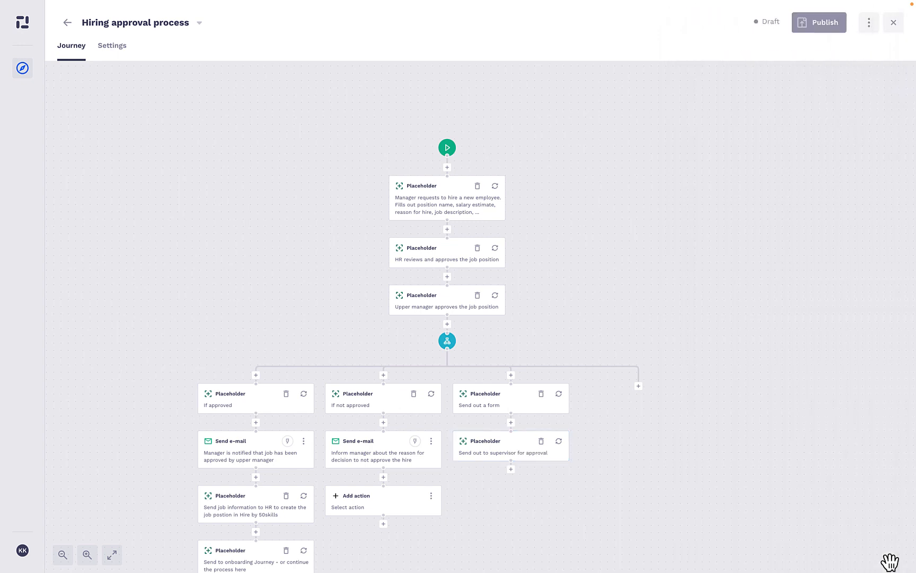
# - Remove both new placeholders, "Send out a form" and "Send out to supervisor for approval", from the third branch
pyautogui.click(541, 394)
pyautogui.click(543, 325)
pyautogui.click(541, 393)
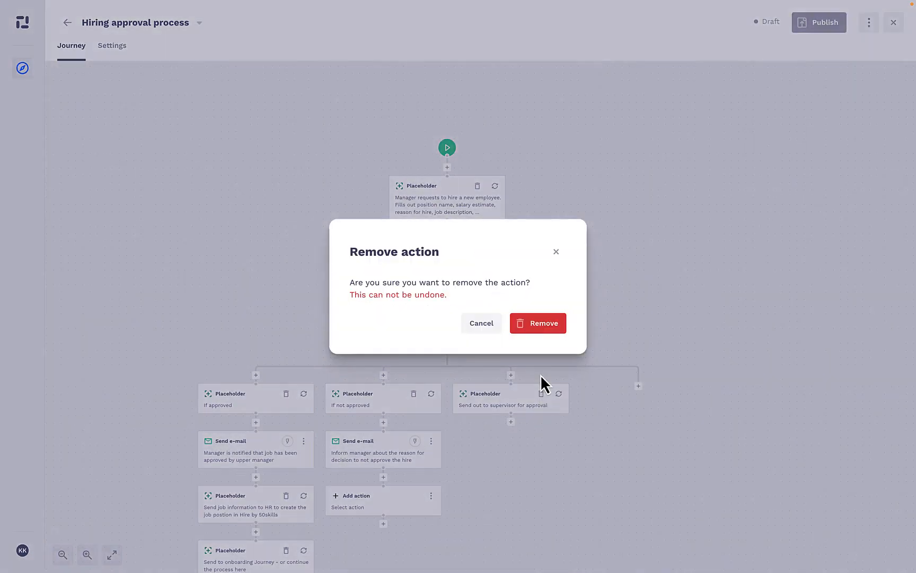
pyautogui.click(540, 326)
# - Examine the draft's placeholder sequence, from the manager's hiring request through the HR and upper manager approvals to the approval branches
pyautogui.moveTo(557, 315); pyautogui.dragTo(591, 260)
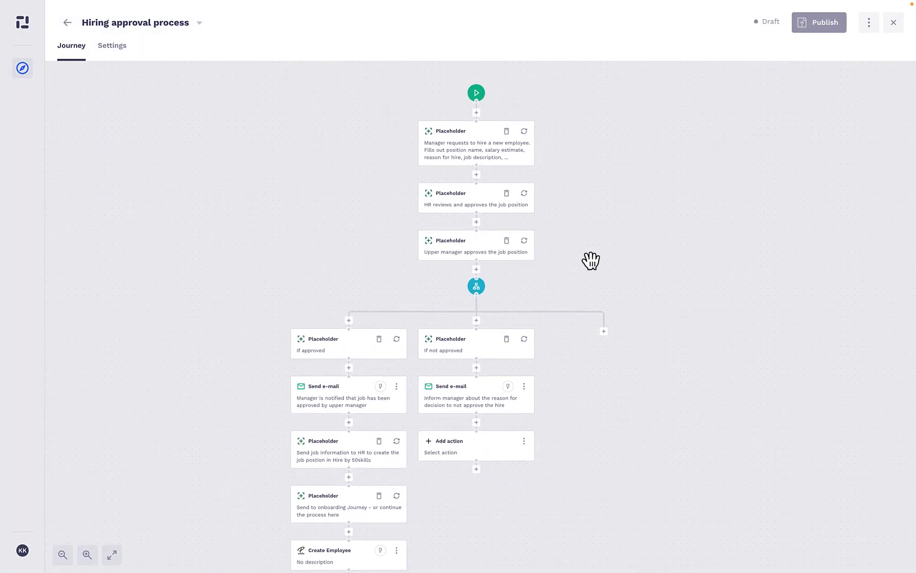
pyautogui.scroll(5, 463, 183)
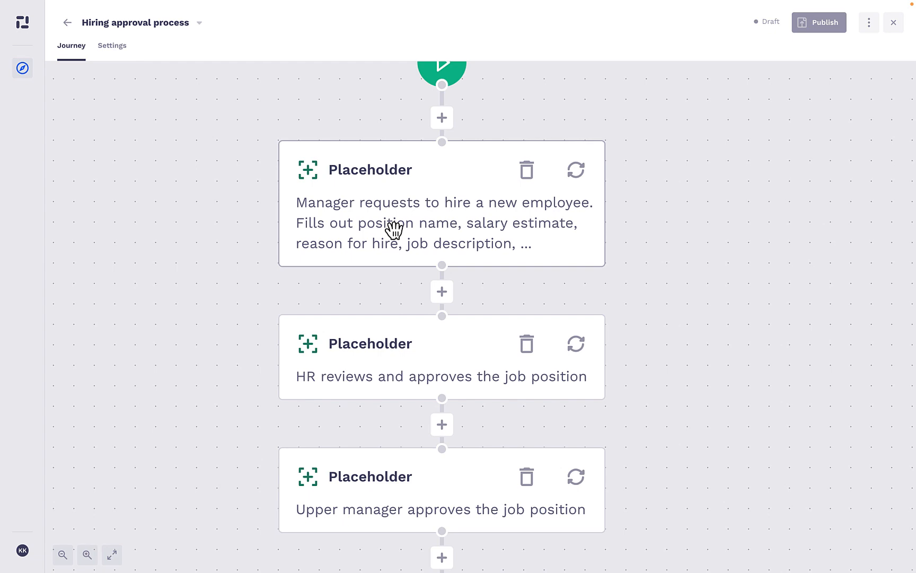
pyautogui.moveTo(583, 220); pyautogui.dragTo(578, 254)
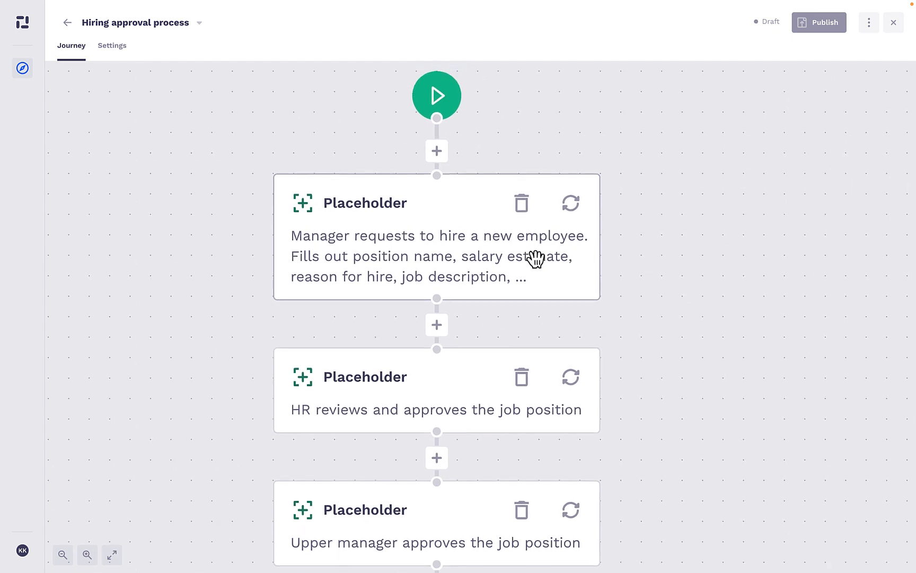
pyautogui.scroll(-2, 521, 242)
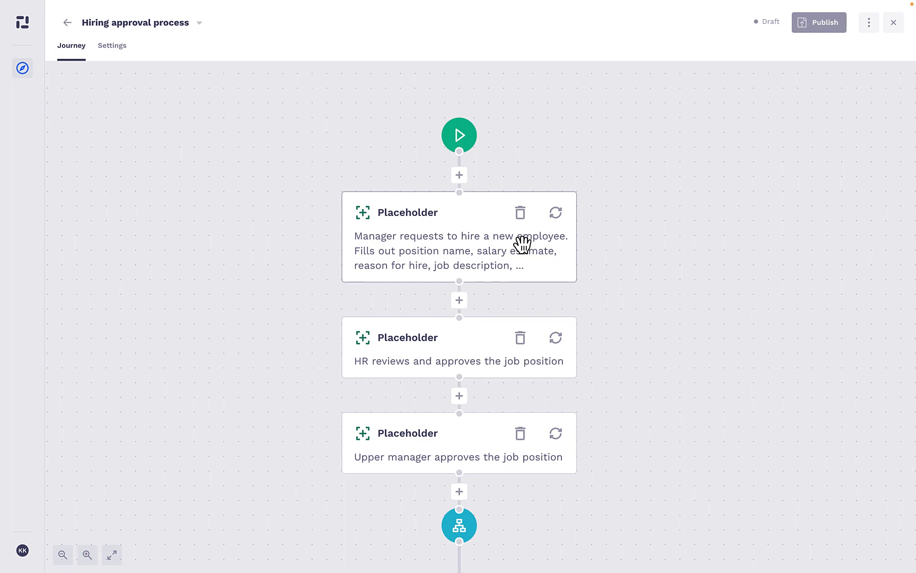
pyautogui.moveTo(348, 311); pyautogui.dragTo(354, 188)
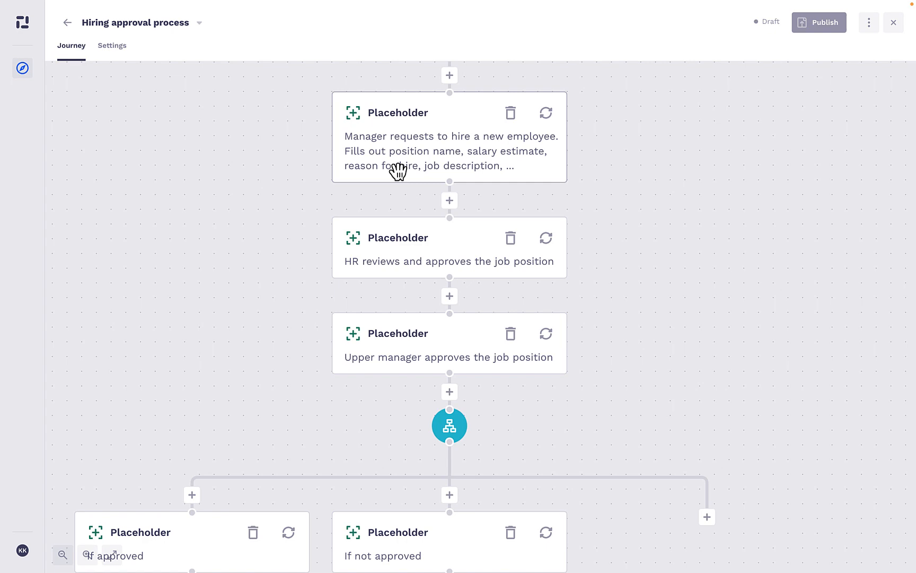
pyautogui.click(399, 260)
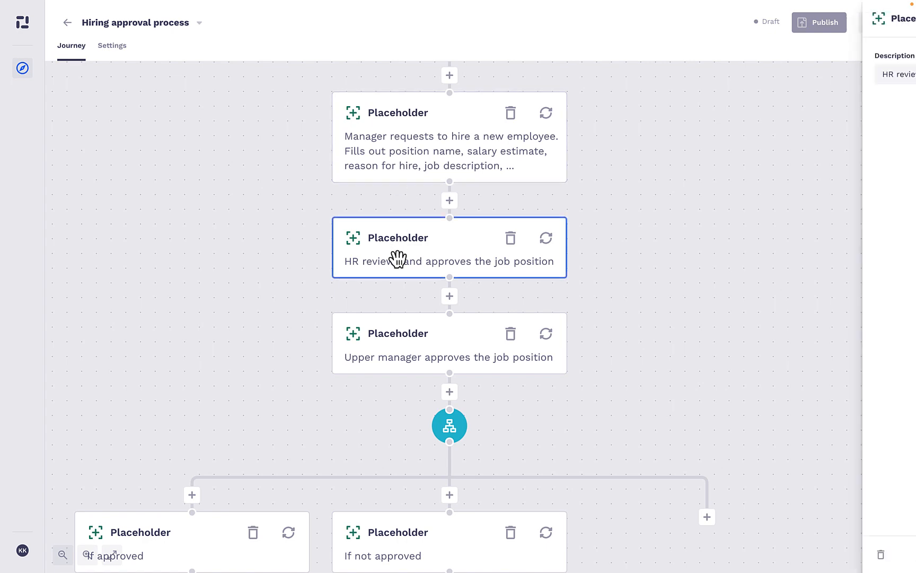
pyautogui.moveTo(298, 250); pyautogui.dragTo(268, 161)
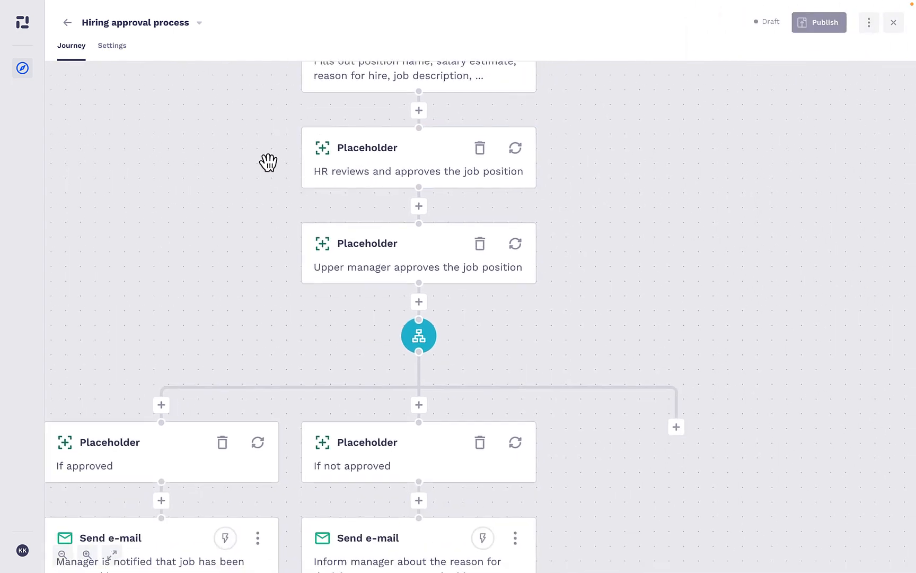
pyautogui.scroll(-2, 372, 267)
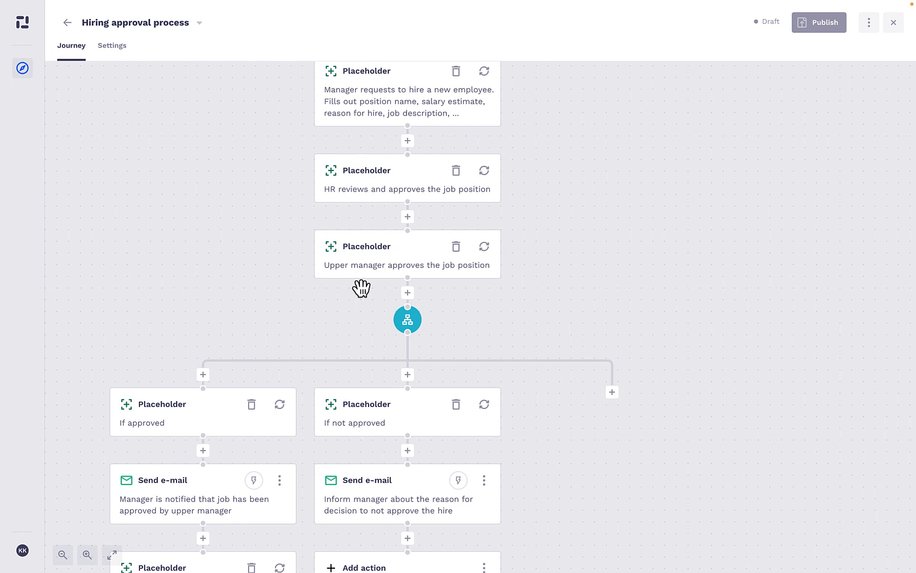
pyautogui.scroll(2, 361, 288)
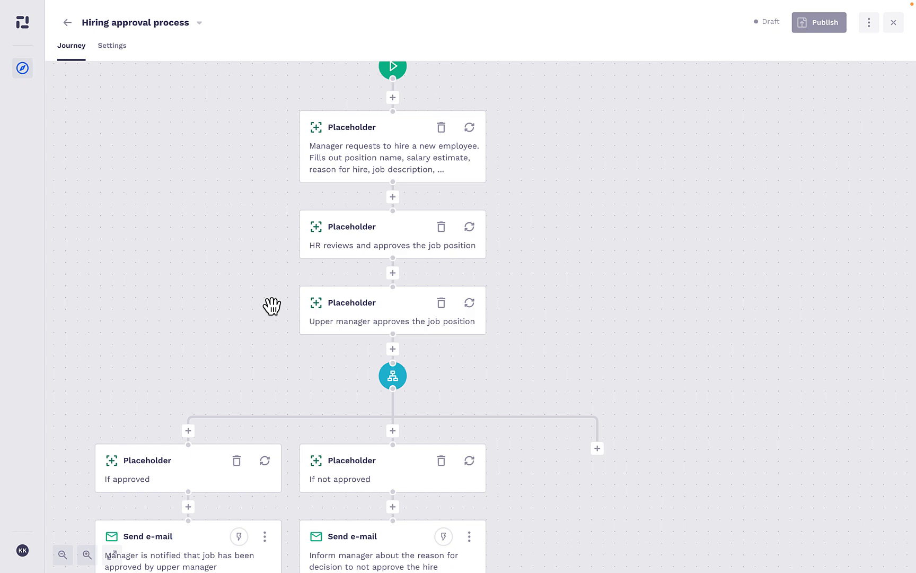
pyautogui.moveTo(225, 343); pyautogui.dragTo(293, 78)
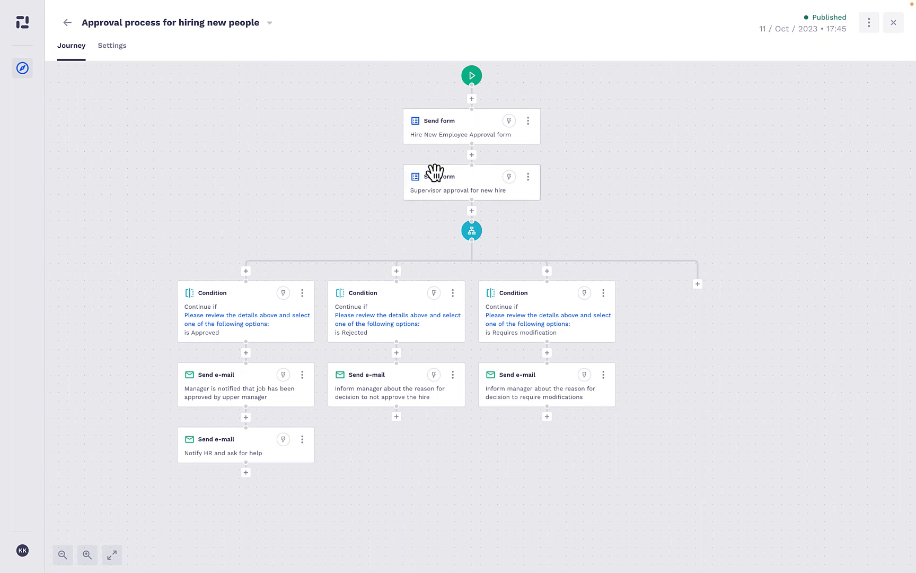
# - Open the Hire New Employee Approval form from the published journey and review the element types that can be added
pyautogui.click(446, 149)
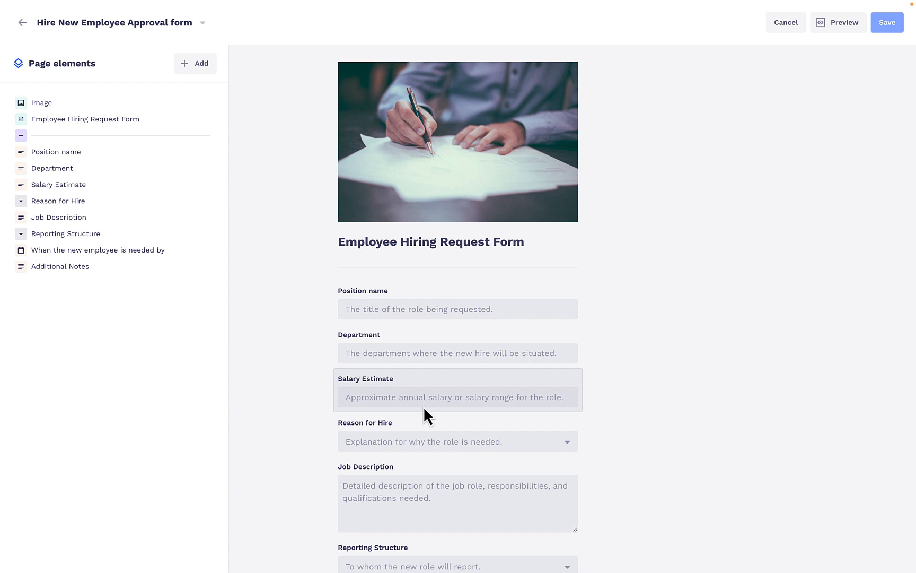
pyautogui.click(202, 66)
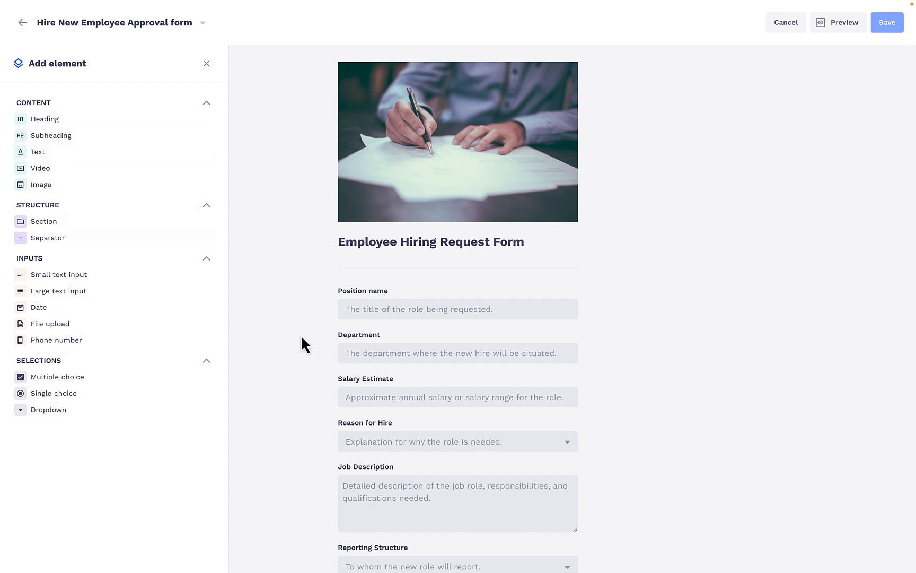
pyautogui.click(209, 67)
# - Inspect the form's Position name and Department inputs and the options of the Reason for Hire dropdown
pyautogui.scroll(-3, 266, 366)
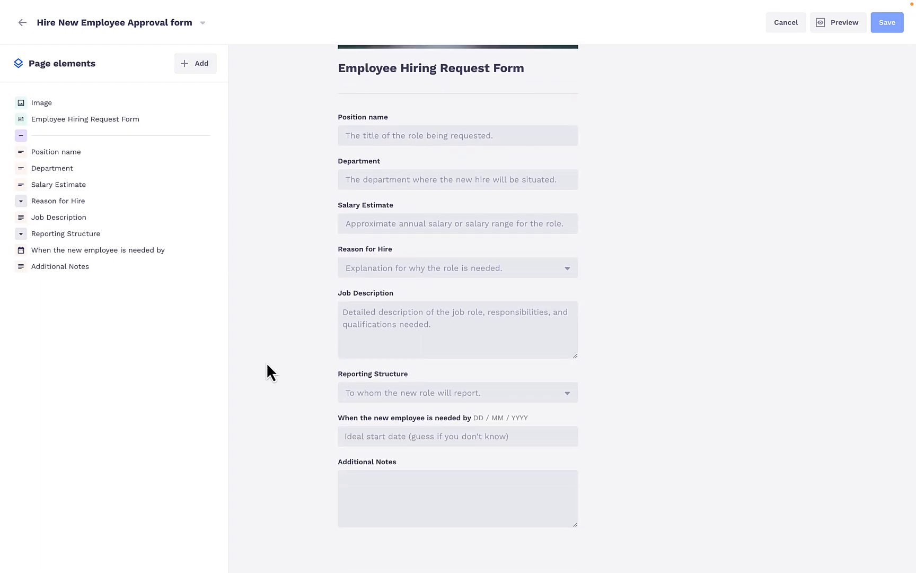
pyautogui.click(497, 137)
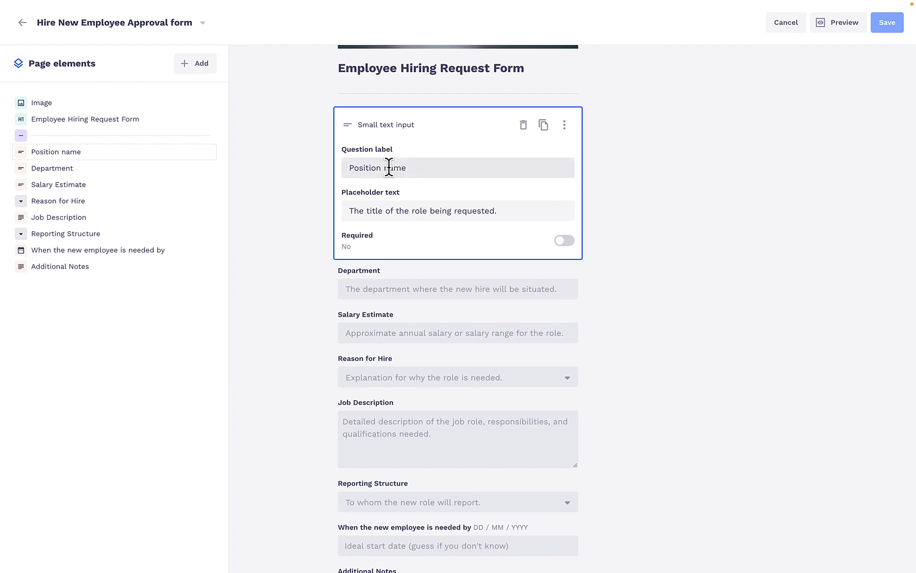
pyautogui.click(364, 277)
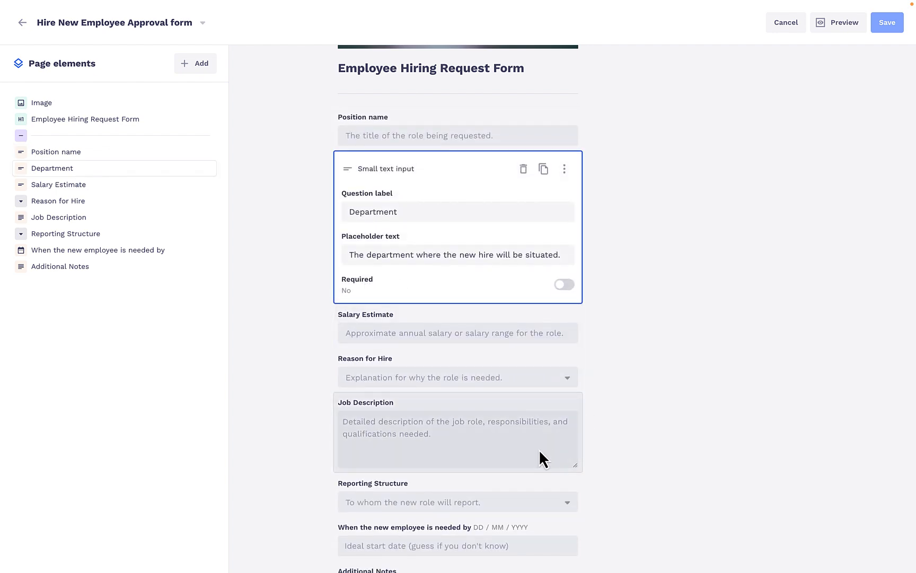
pyautogui.click(508, 385)
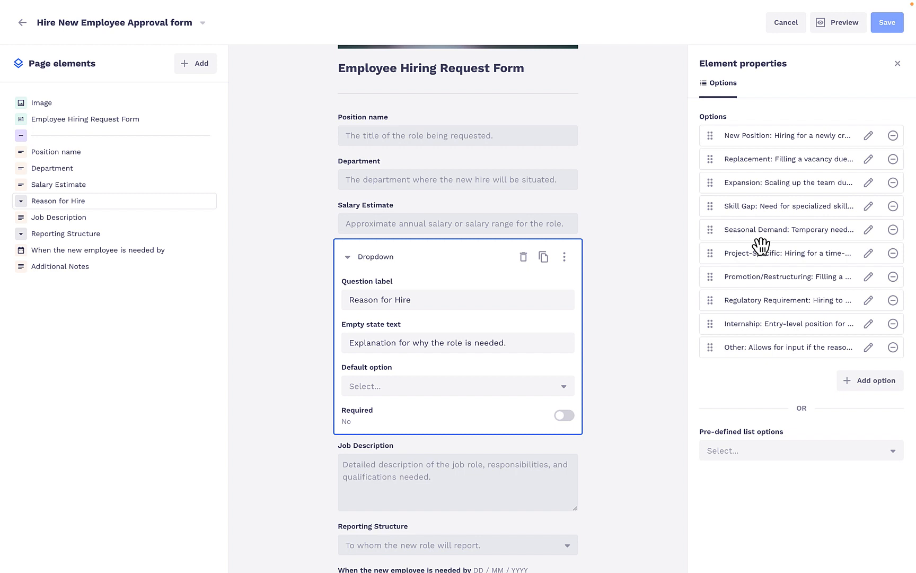
pyautogui.click(622, 246)
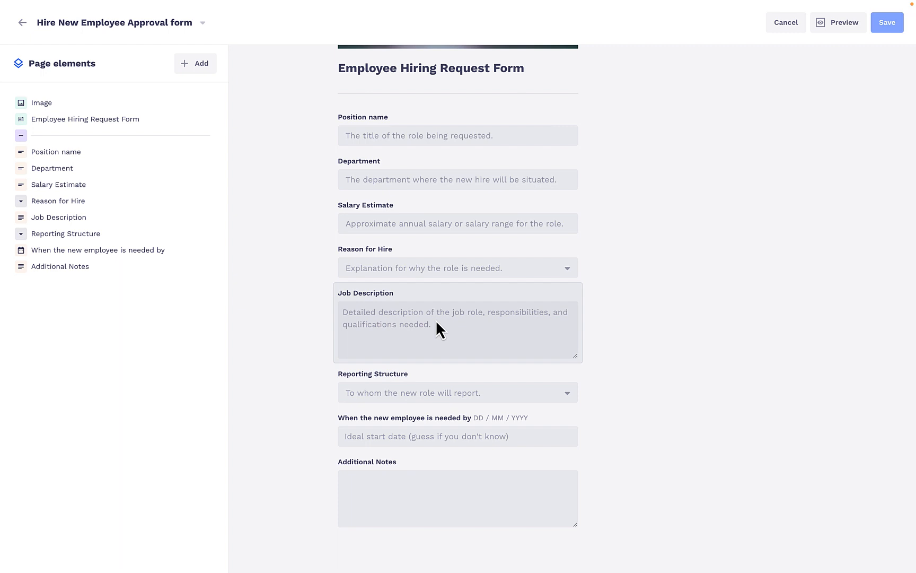
# - Inspect the options of the Reporting Structure dropdown and review the form's remaining date and notes fields
pyautogui.click(415, 385)
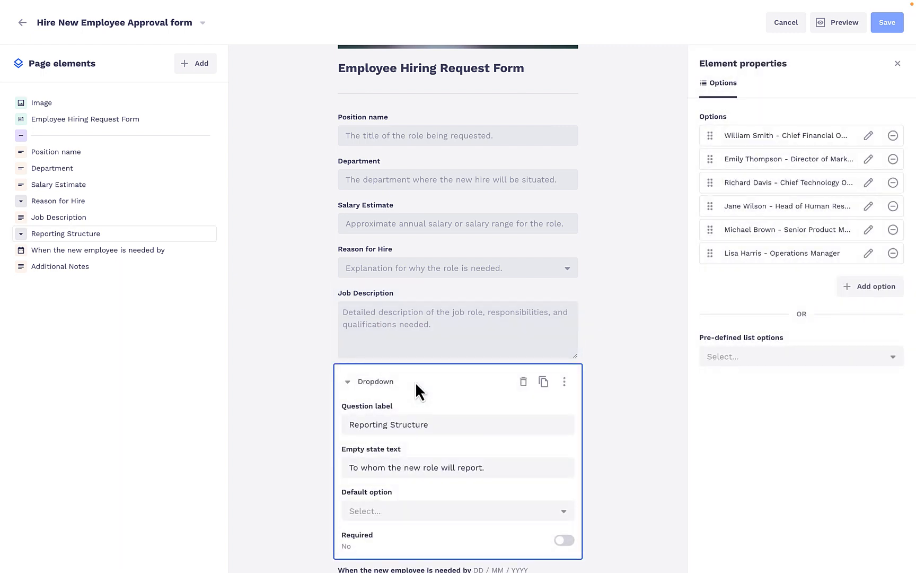
pyautogui.scroll(-2, 447, 430)
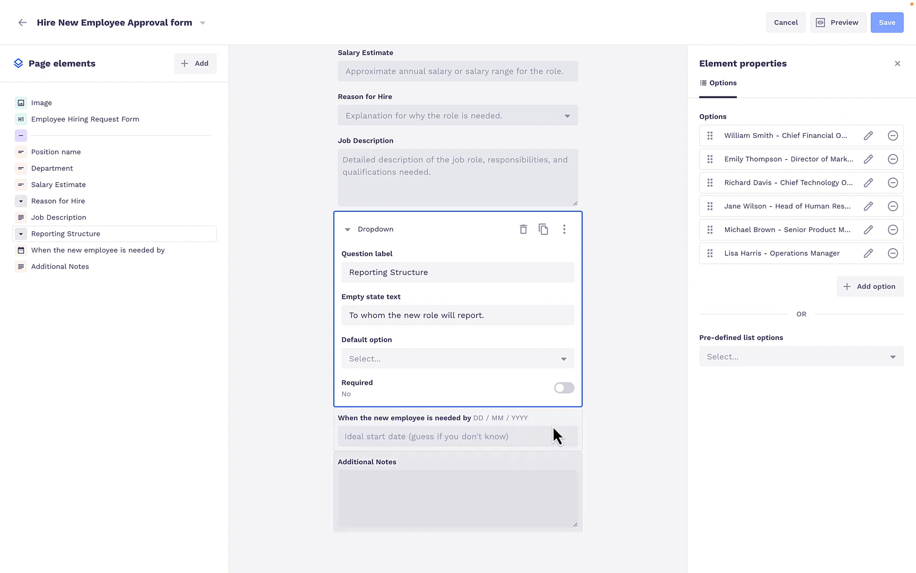
pyautogui.click(590, 413)
pyautogui.click(534, 430)
pyautogui.scroll(-2, 659, 411)
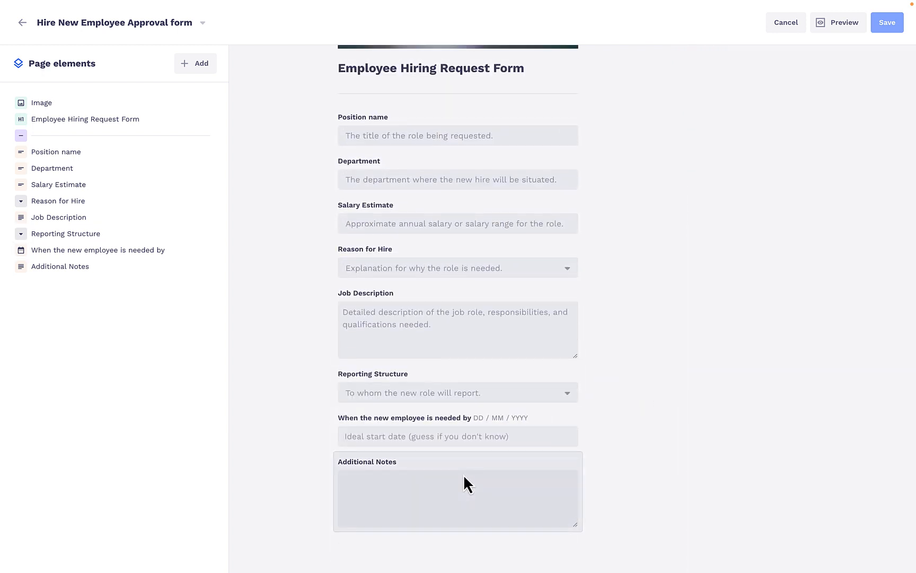
# - Return to the published hiring journey and open the settings of the Hire New Employee Approval form action
pyautogui.hotkey('ctrl', 'Tab')
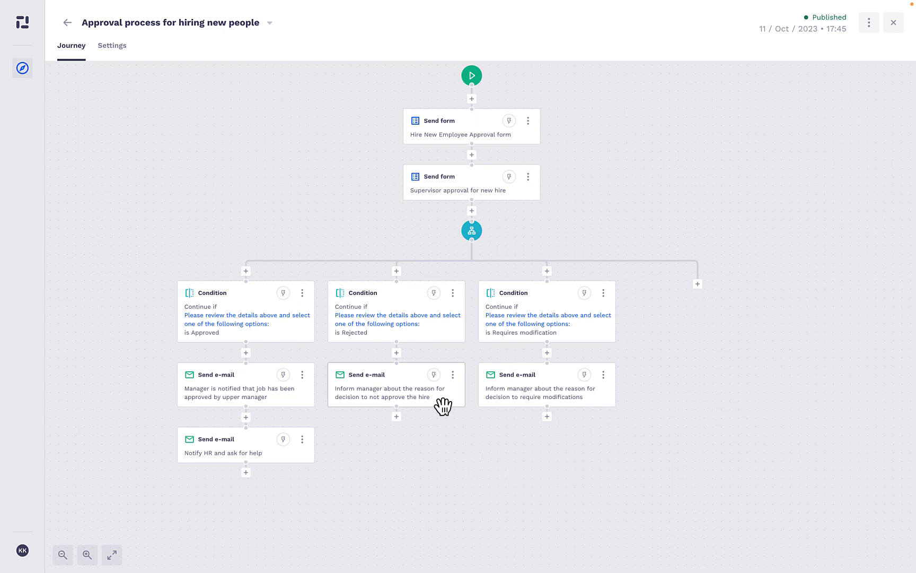
pyautogui.click(466, 126)
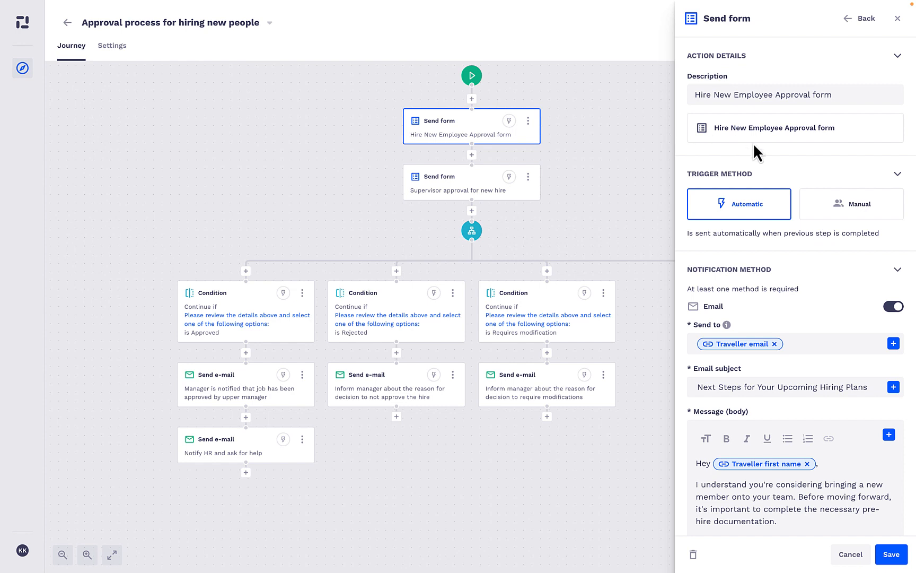
# - Review the form, automatic trigger, recipient, subject and message body in the Hire New Employee Approval form action
pyautogui.moveTo(714, 127); pyautogui.dragTo(834, 135)
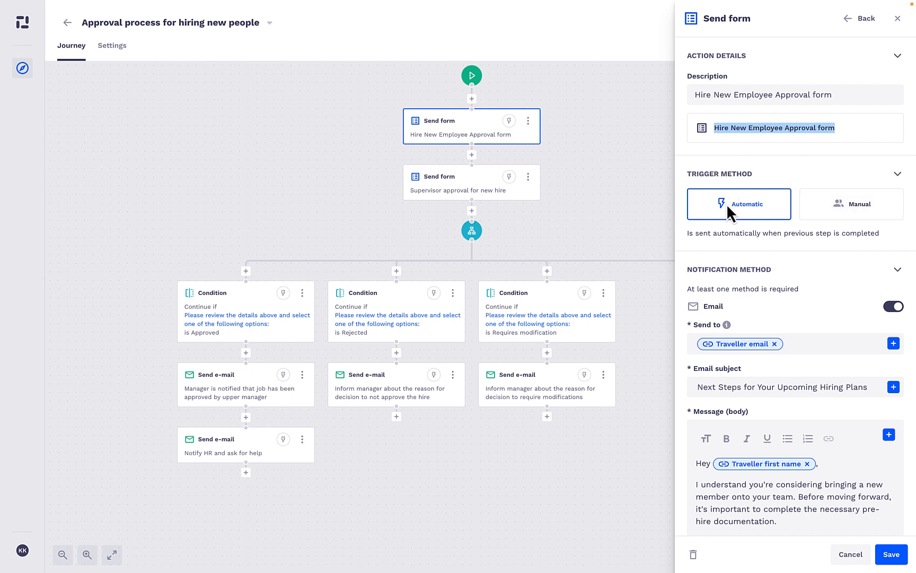
pyautogui.scroll(-5, 727, 203)
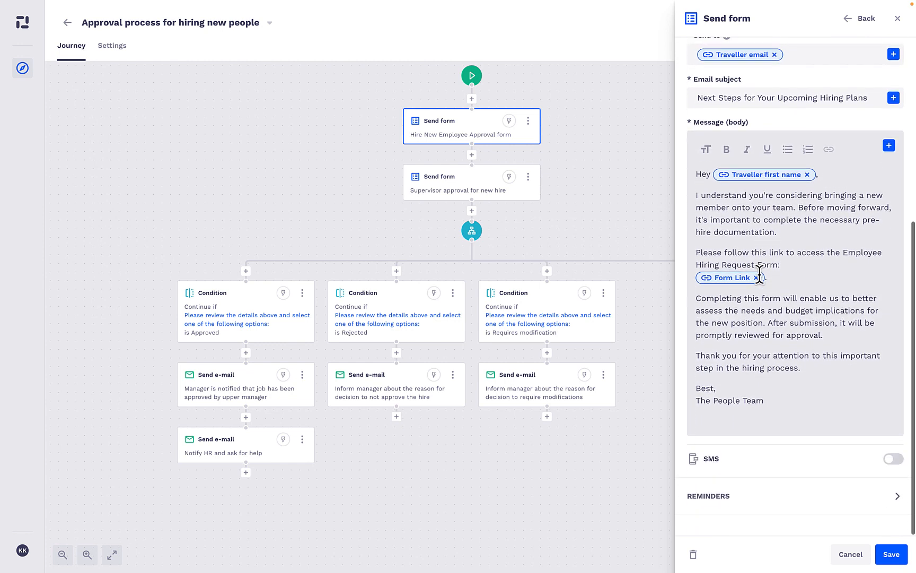
pyautogui.click(697, 174)
pyautogui.moveTo(697, 174); pyautogui.dragTo(775, 280)
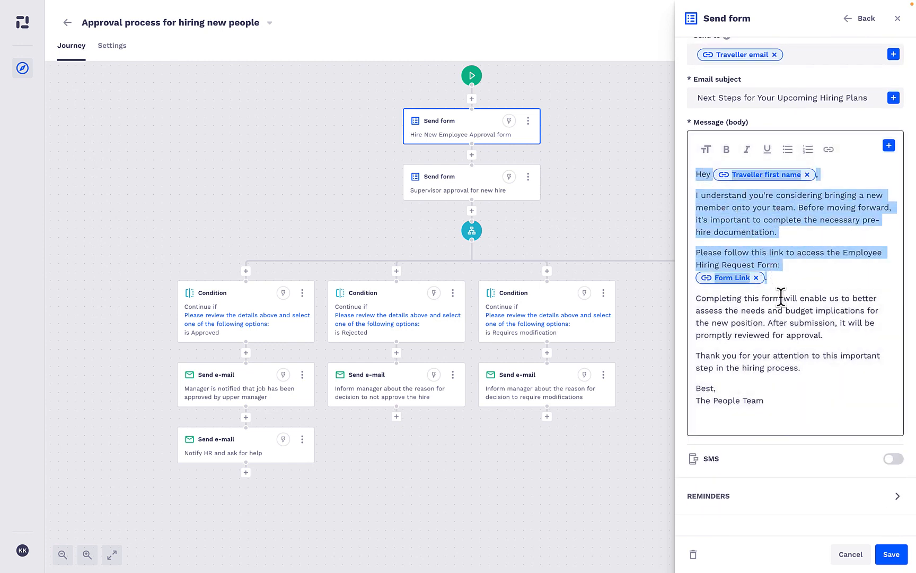
pyautogui.click(781, 304)
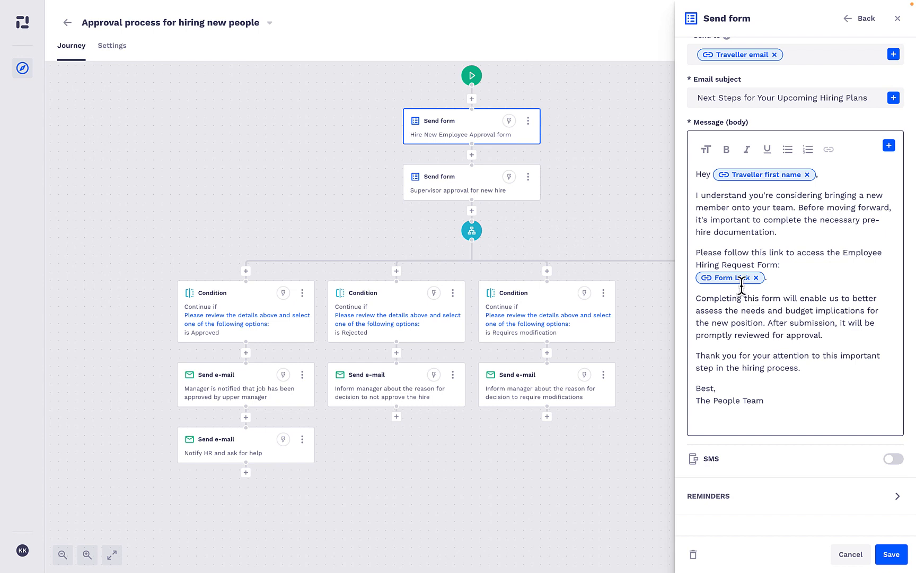
pyautogui.scroll(3, 730, 131)
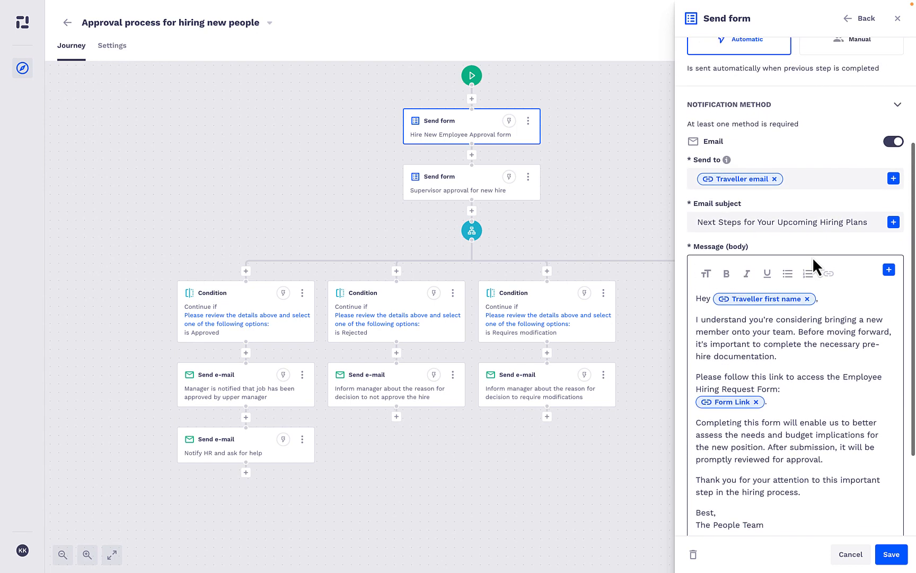
# - Enable the SMS notification, review its recipient and default message, and disable it again
pyautogui.scroll(-3, 812, 257)
pyautogui.click(895, 462)
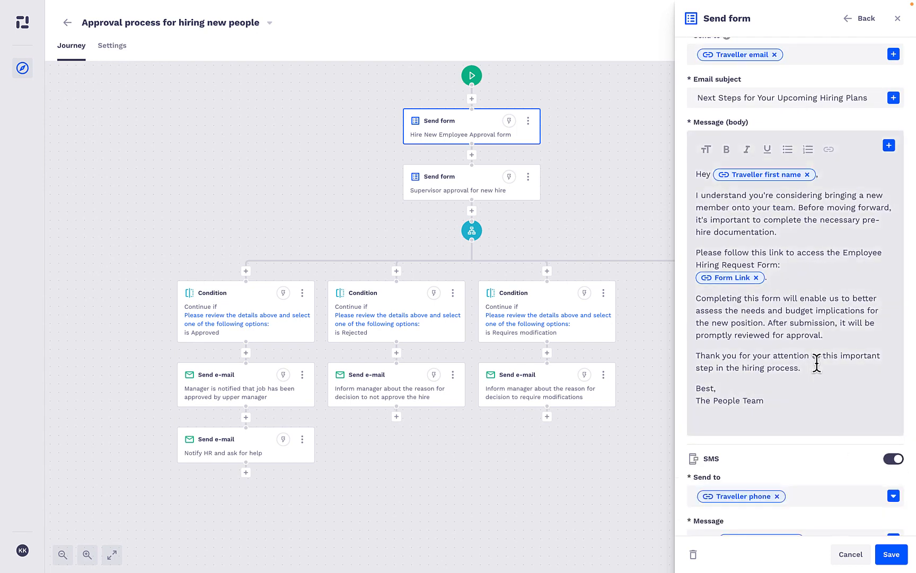
pyautogui.scroll(-4, 816, 363)
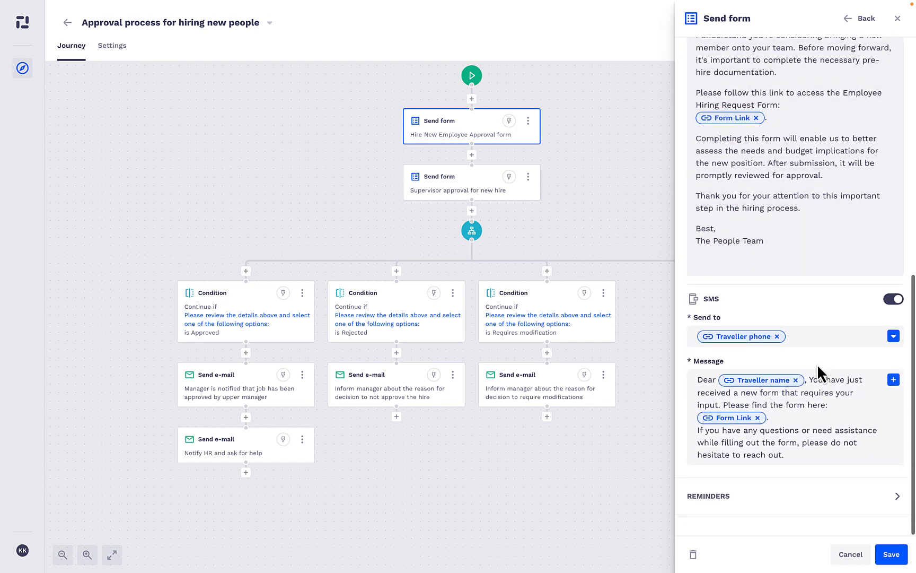
pyautogui.click(895, 300)
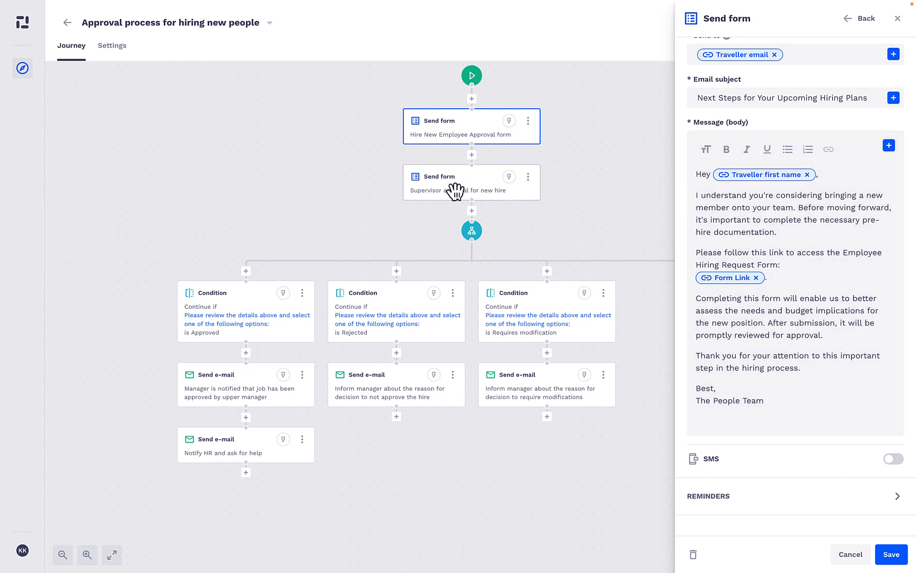
# - Open the Supervisor approval for new hire action and review the fields of the Employee Hiring Request Form and the Request Approval Form
pyautogui.doubleClick(455, 190)
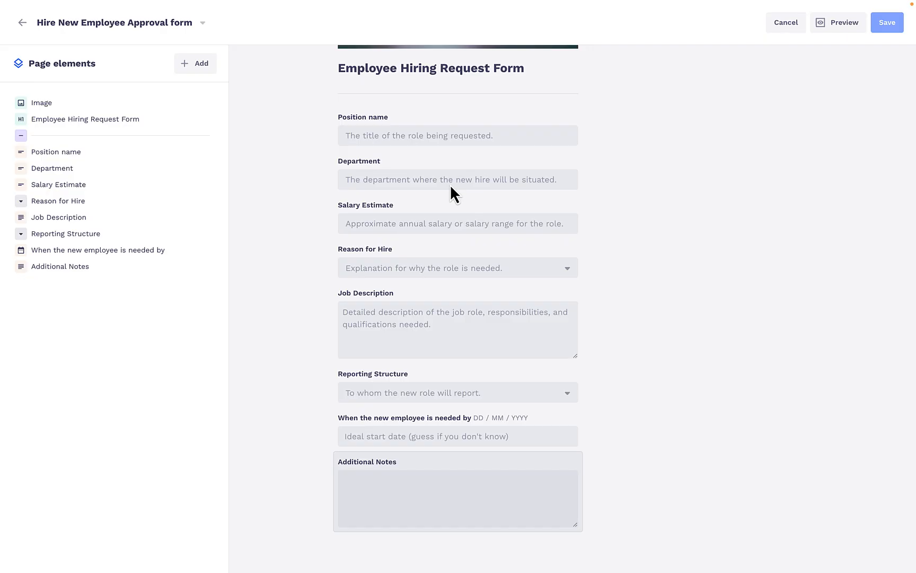
pyautogui.scroll(3, 515, 276)
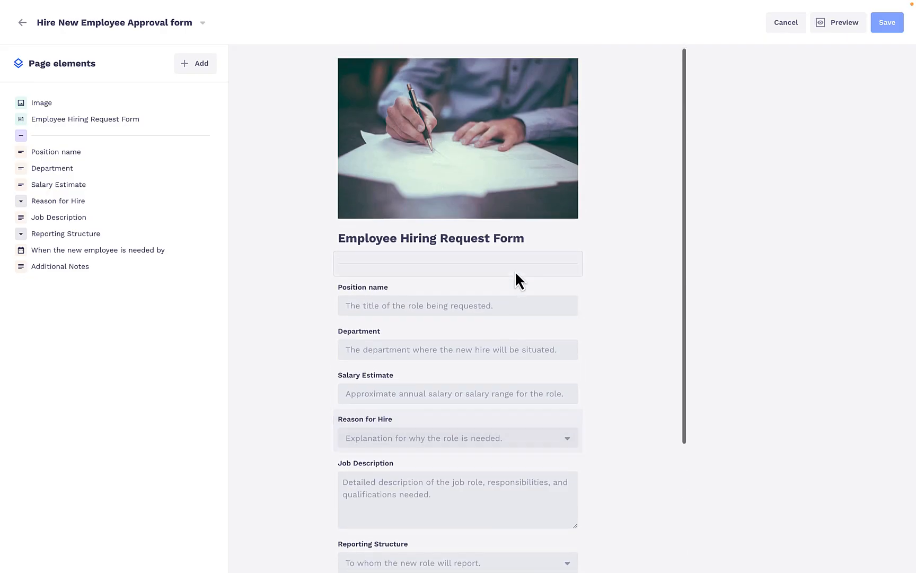
pyautogui.scroll(-3, 515, 276)
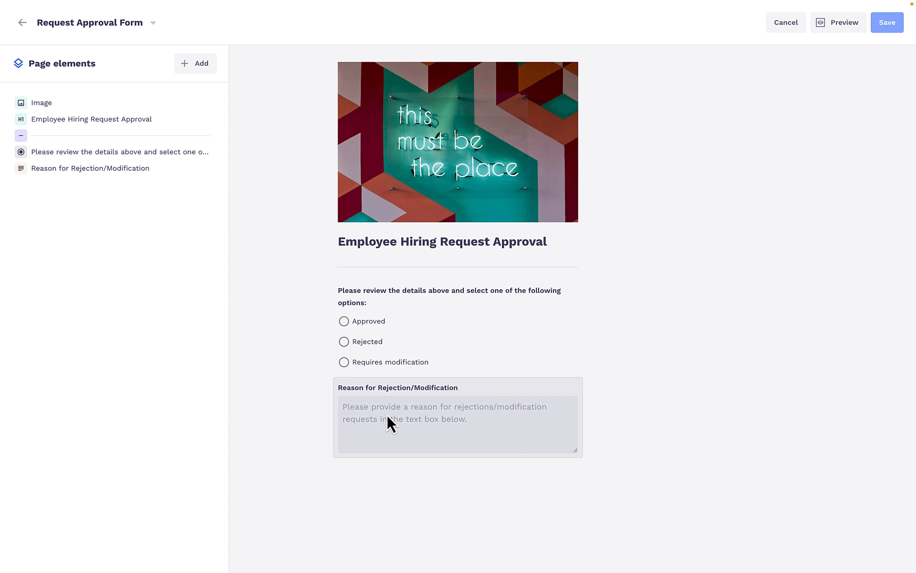
# - Return to the journey and review the supervisor approval action's recipient, subject and message with its position details
pyautogui.press('super+w')
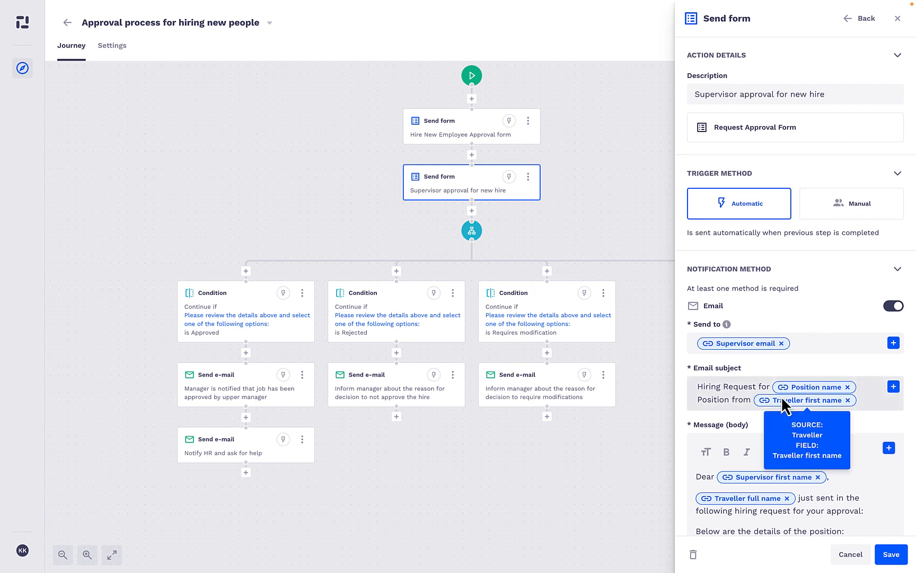
pyautogui.scroll(-8, 782, 406)
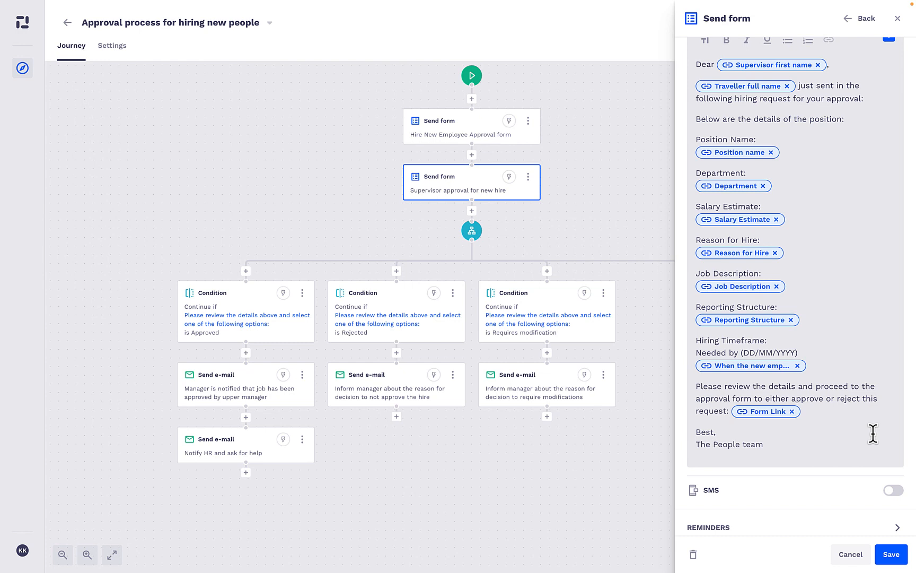
pyautogui.scroll(2, 873, 433)
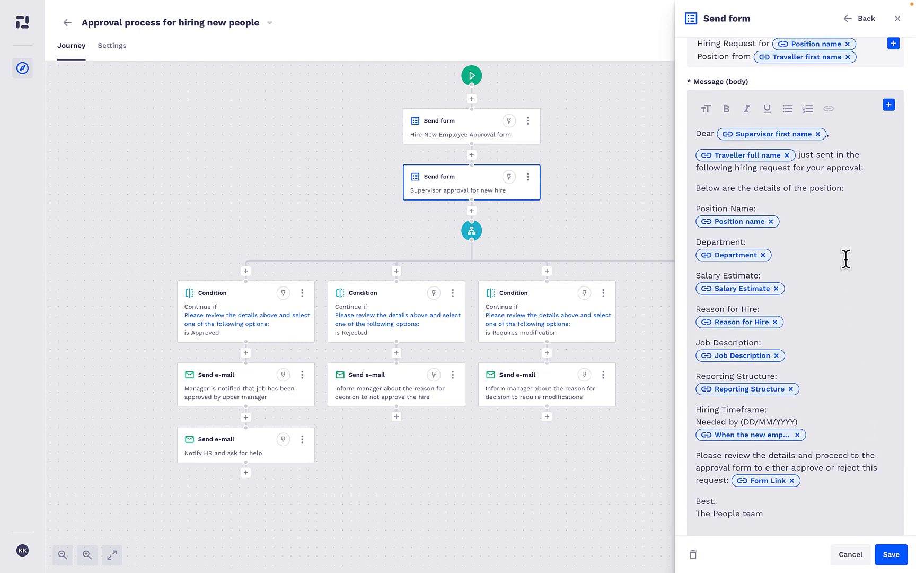
# - Insert the Salary Estimate field from the Hire New Employee Approval form after "Below are the details of the position:" and remove it again
pyautogui.click(852, 189)
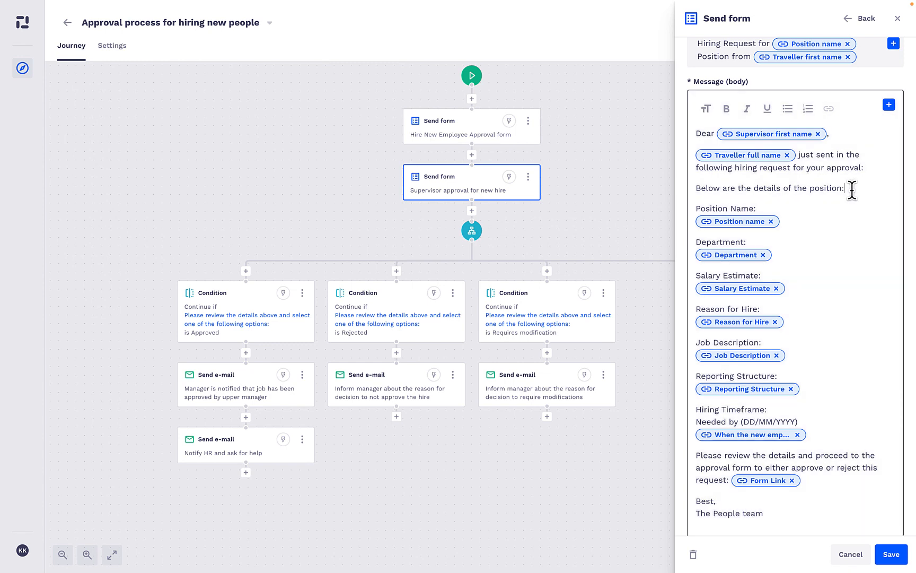
pyautogui.click(889, 105)
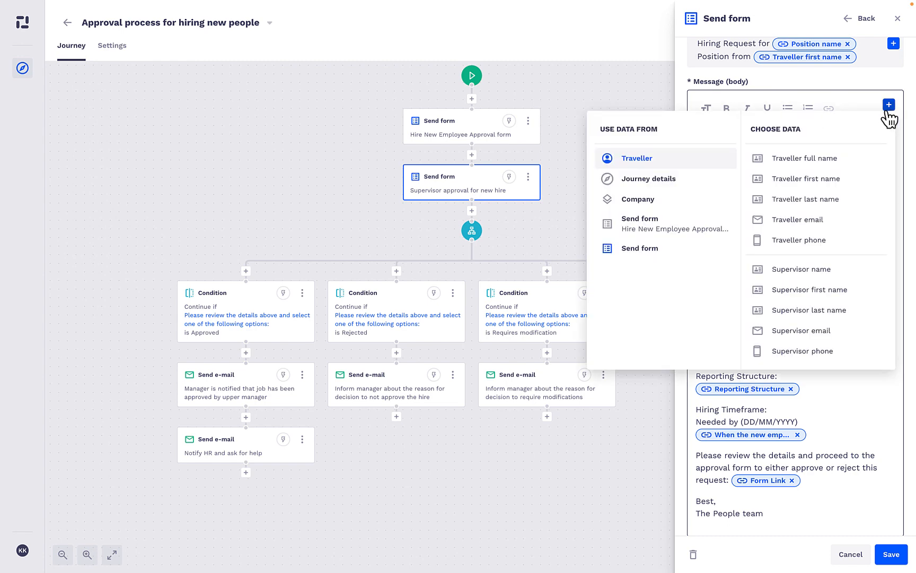
pyautogui.click(684, 227)
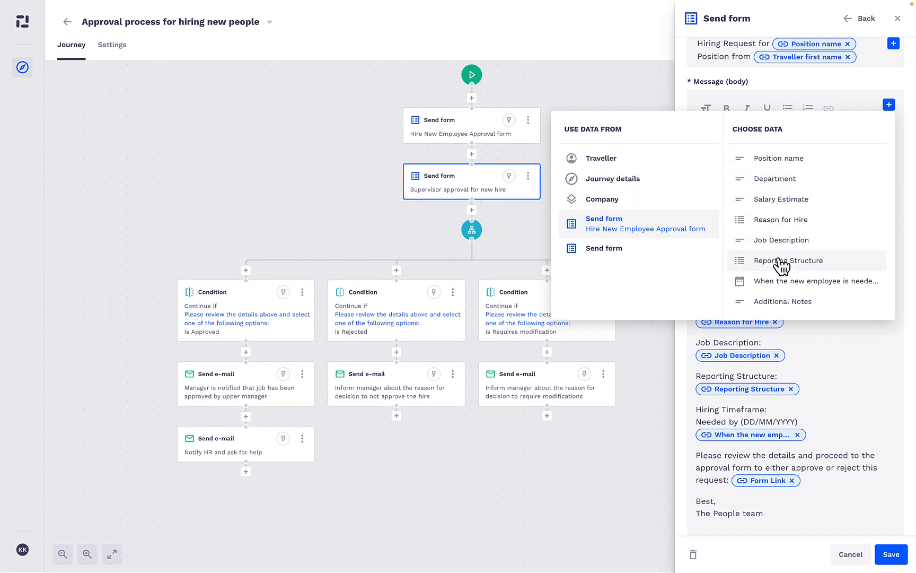
pyautogui.click(790, 199)
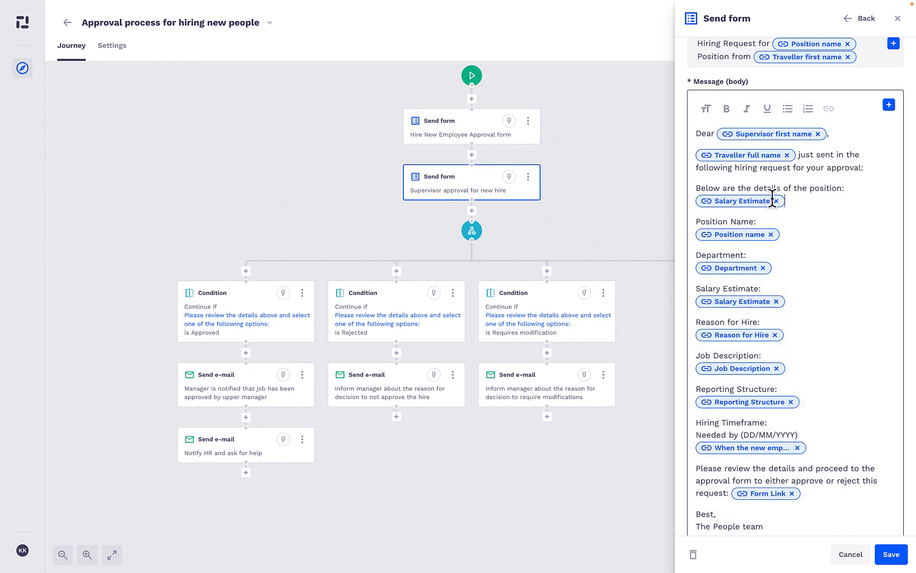
pyautogui.click(777, 200)
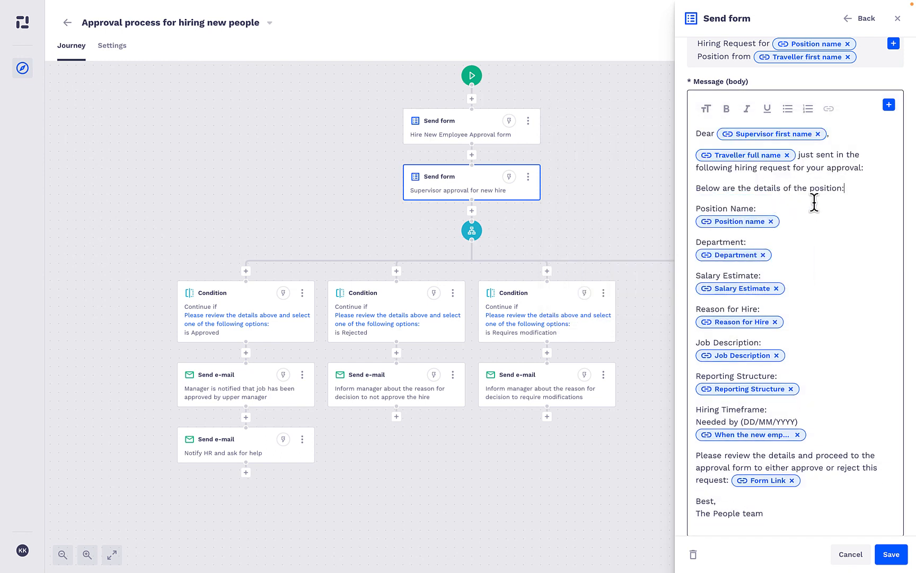
# - Check the supervisor e-mail's Send to field, subject and inserted form answers through to the Form Link and signature
pyautogui.scroll(5, 793, 225)
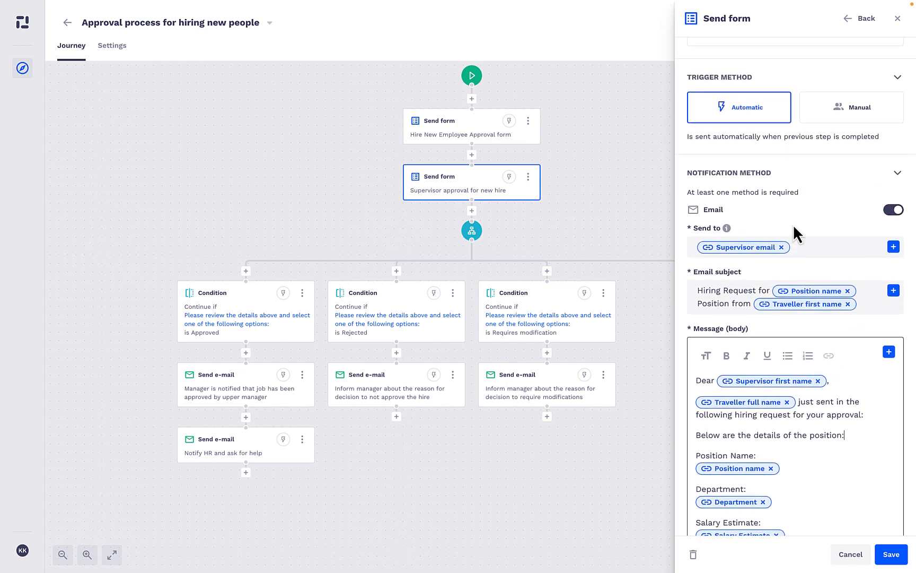
pyautogui.scroll(-3, 793, 225)
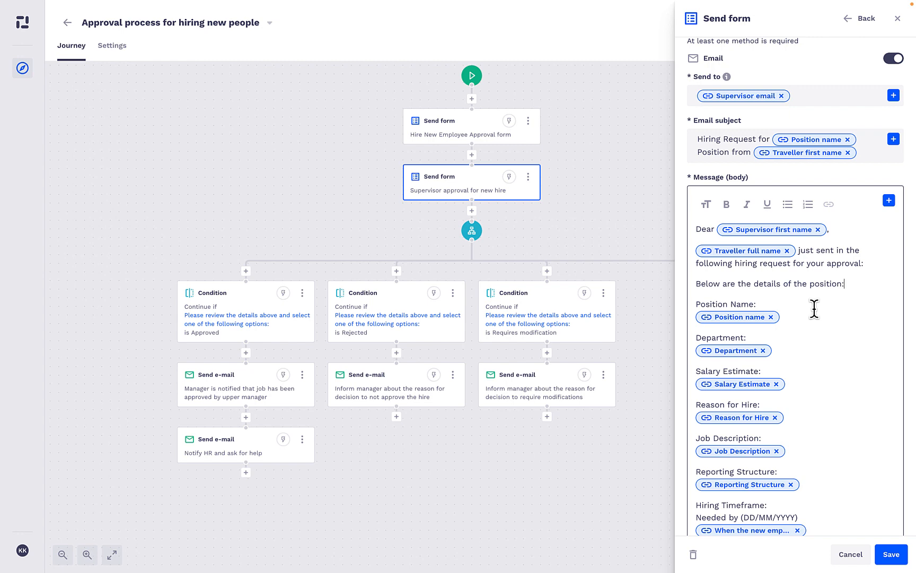
pyautogui.scroll(-4, 814, 308)
pyautogui.scroll(3, 815, 308)
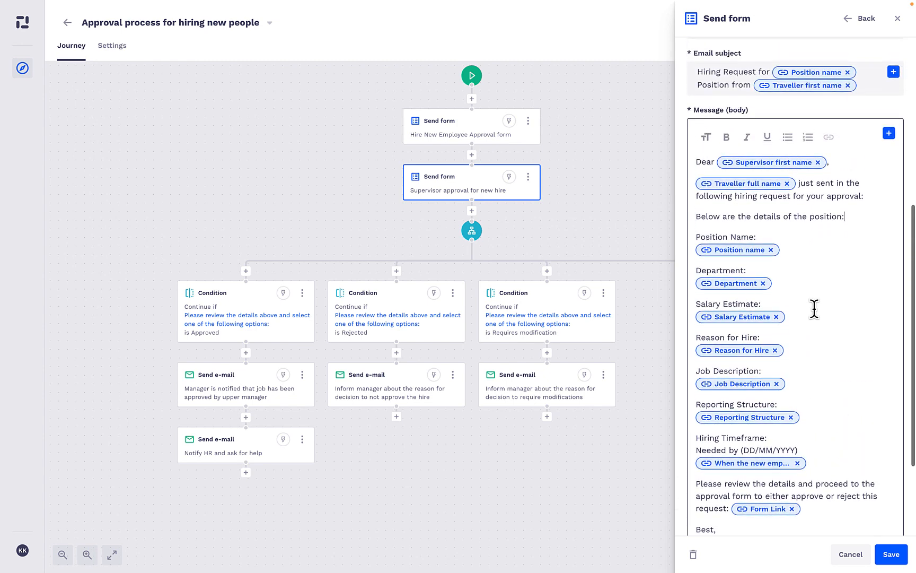
pyautogui.scroll(-3, 815, 308)
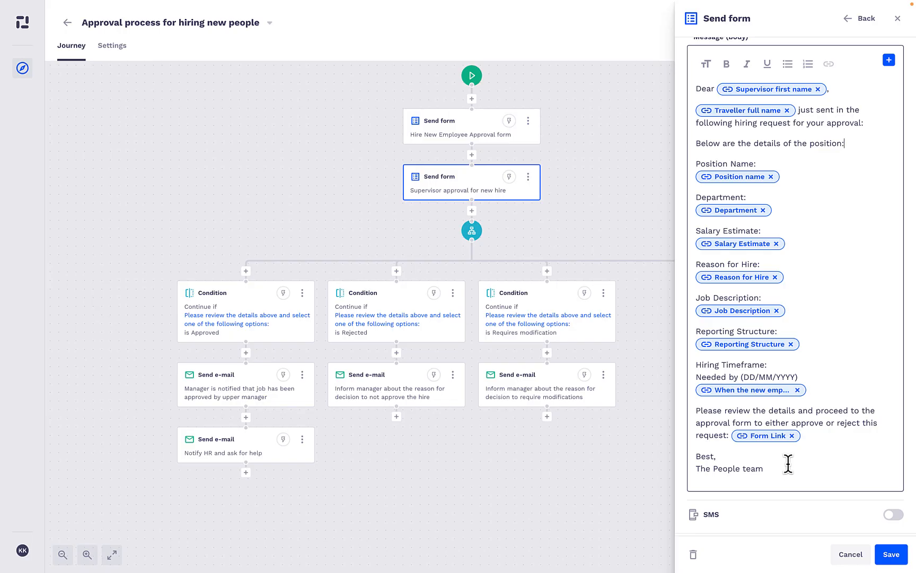
pyautogui.scroll(-1, 813, 511)
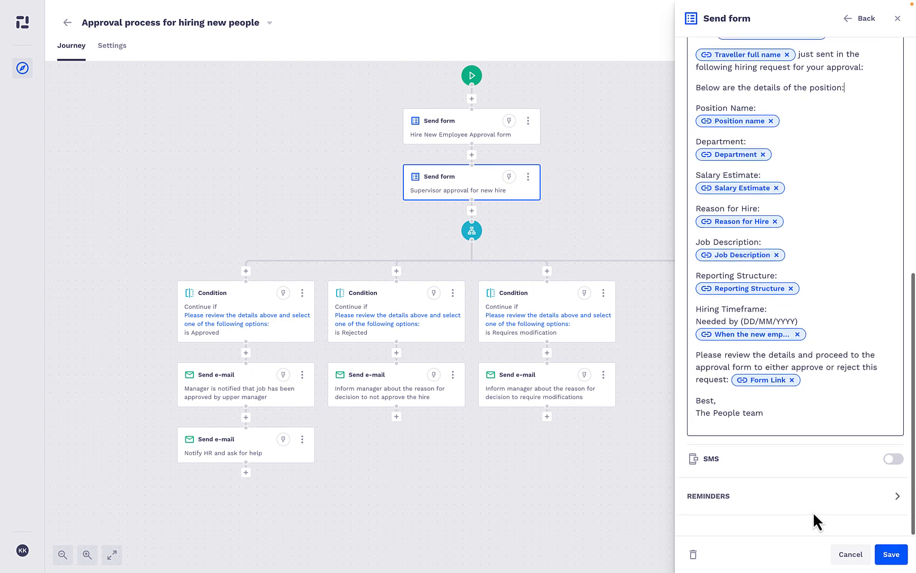
# - Enable the reminder for when the form has not been completed, review its method and timing options, and discard the changes
pyautogui.click(897, 502)
pyautogui.scroll(-2, 898, 501)
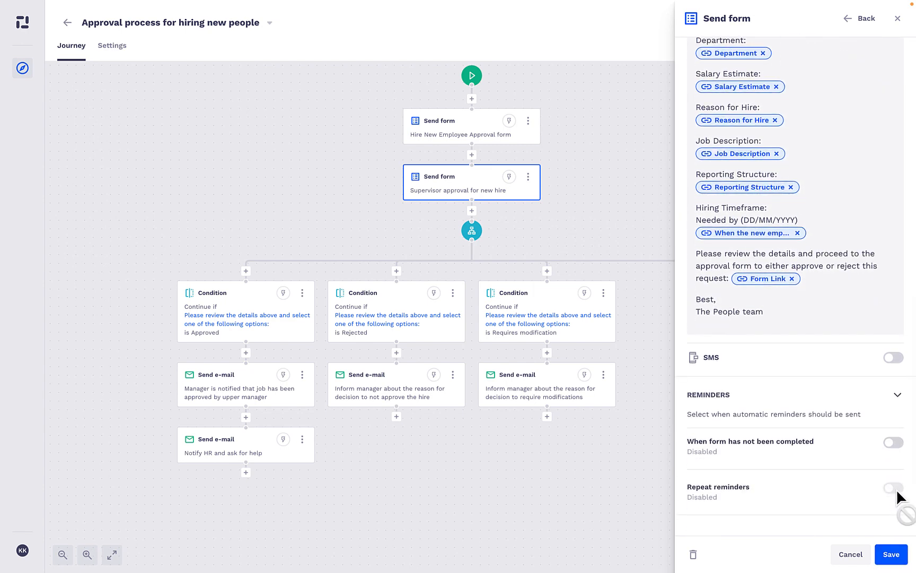
pyautogui.click(893, 443)
pyautogui.scroll(-3, 849, 409)
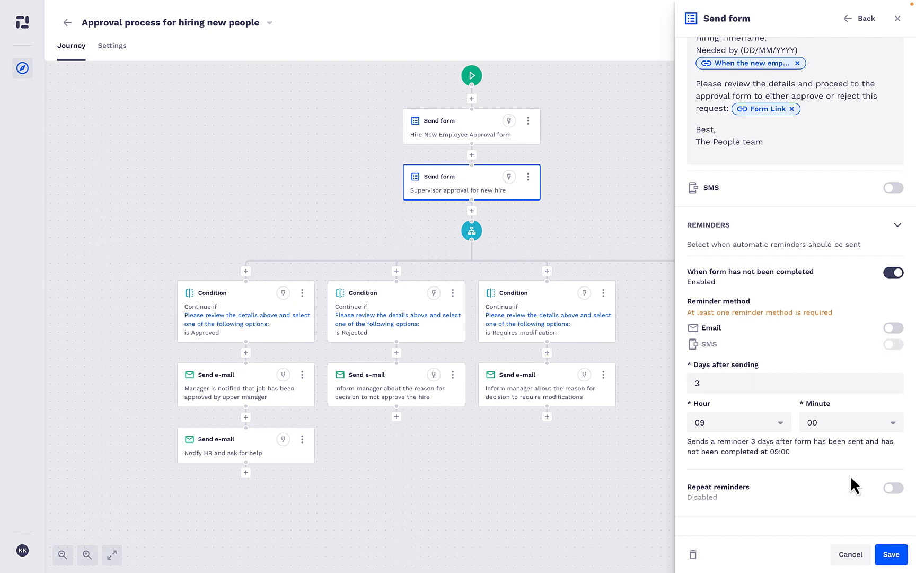
pyautogui.click(851, 554)
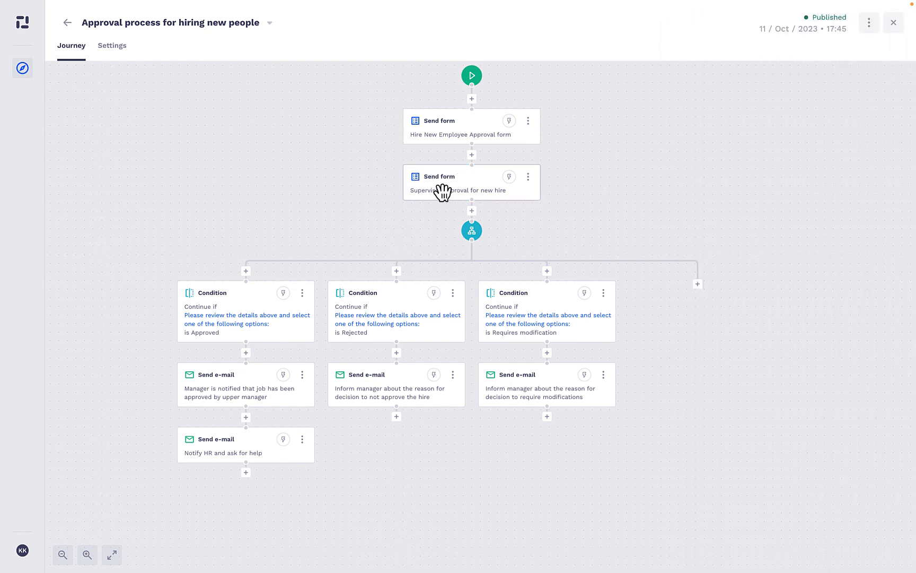
# - Inspect the Approved condition's rule and the content of the e-mail that notifies HR and asks for help
pyautogui.click(254, 290)
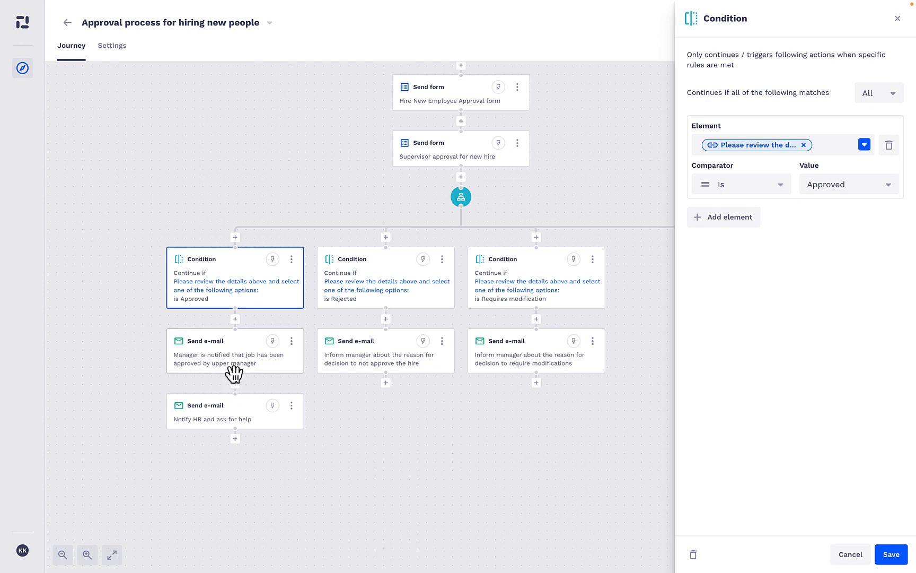
pyautogui.click(223, 405)
pyautogui.scroll(-1, 800, 392)
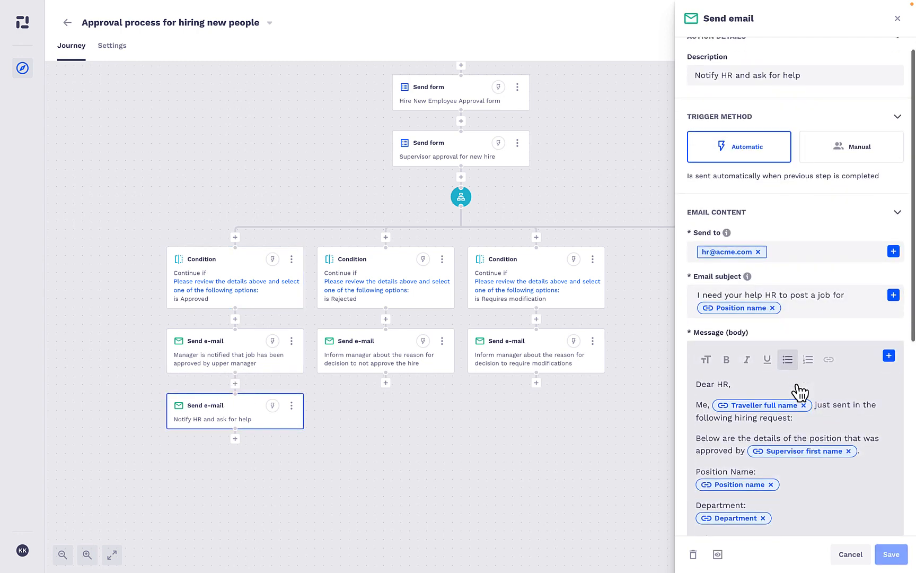
pyautogui.scroll(-5, 800, 393)
pyautogui.scroll(-2, 826, 499)
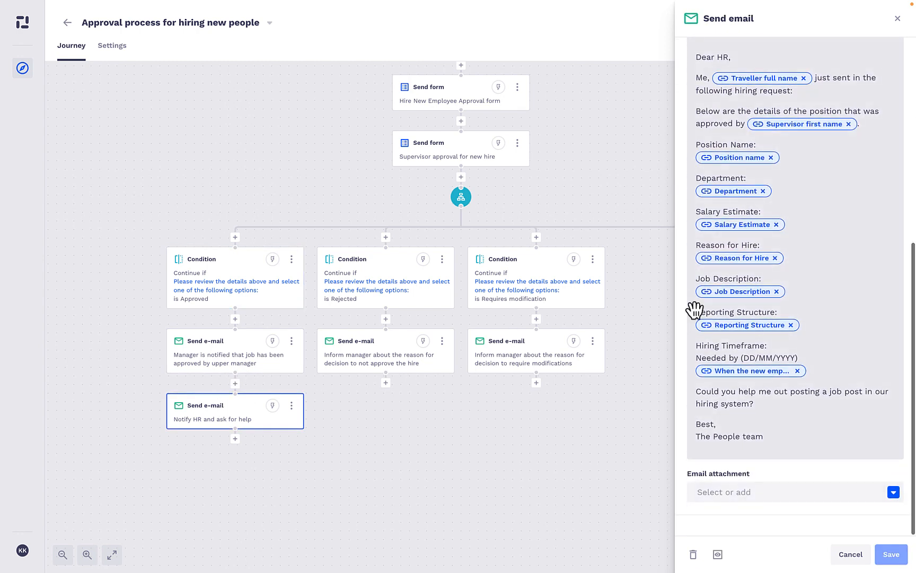
# - Inspect the Rejected condition's rule and the e-mail informing the manager why the hire was not approved, and close its settings
pyautogui.click(407, 277)
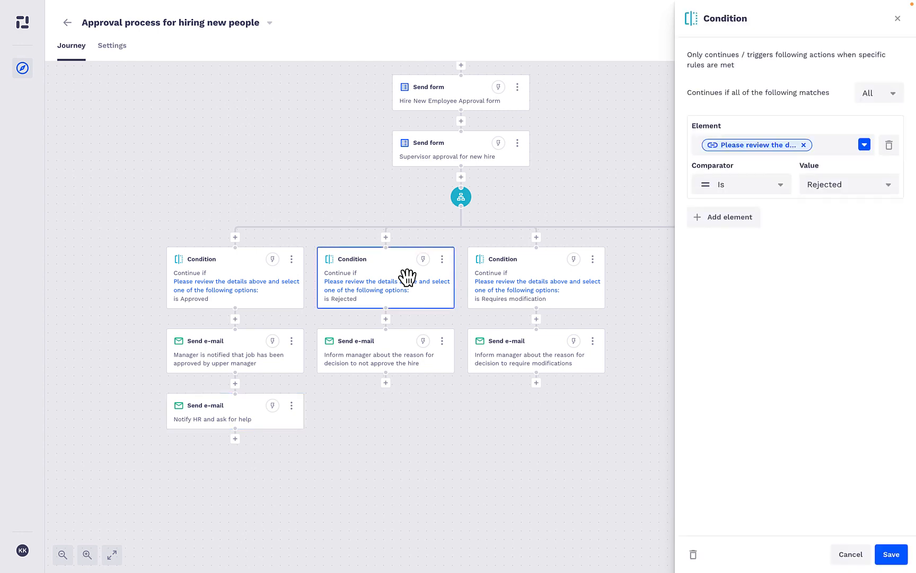
pyautogui.click(391, 348)
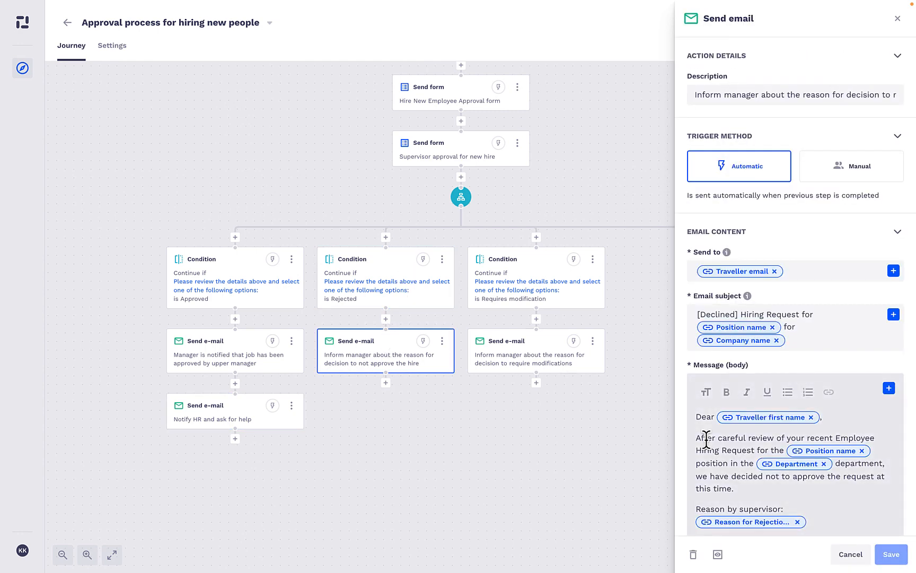
pyautogui.scroll(-3, 750, 466)
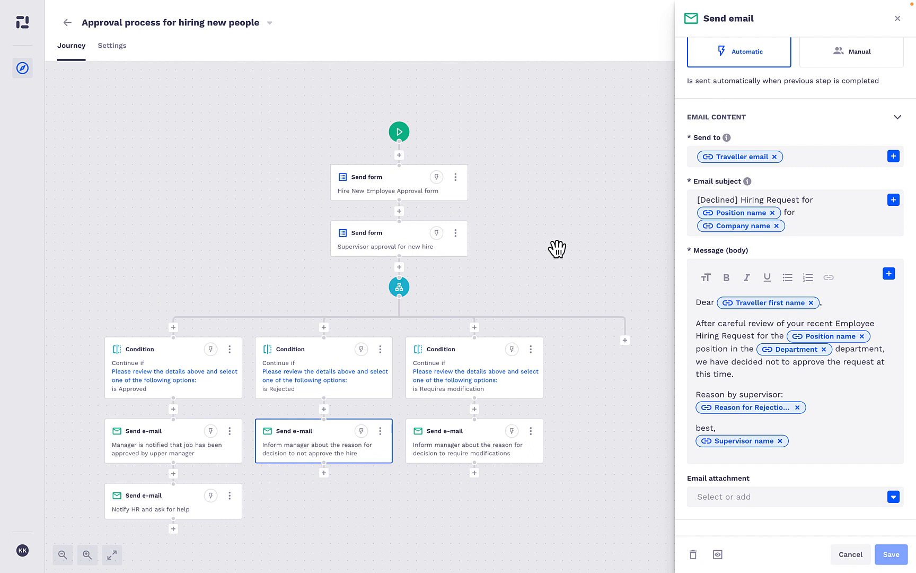
pyautogui.click(556, 247)
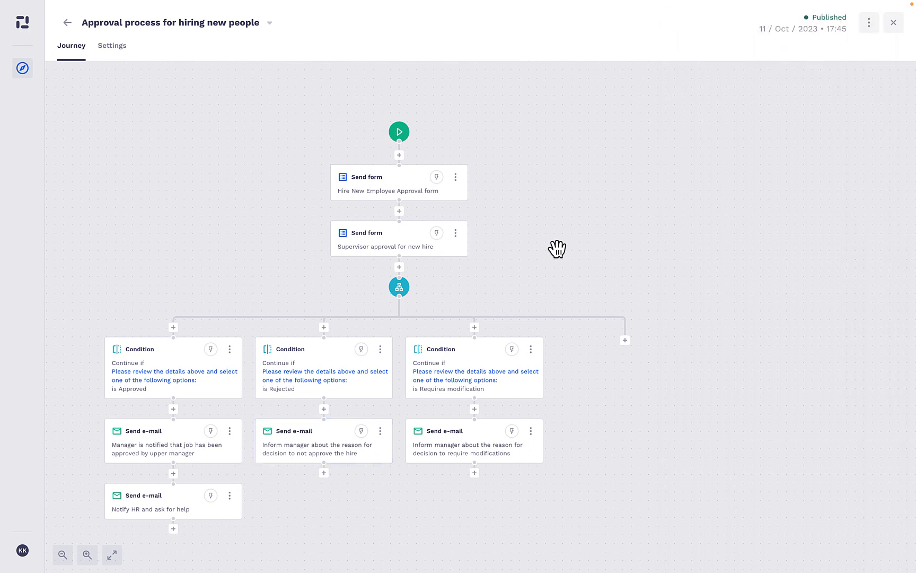
# - Start adding a new action to the empty fourth branch of the hiring journey
pyautogui.moveTo(523, 263); pyautogui.dragTo(551, 210)
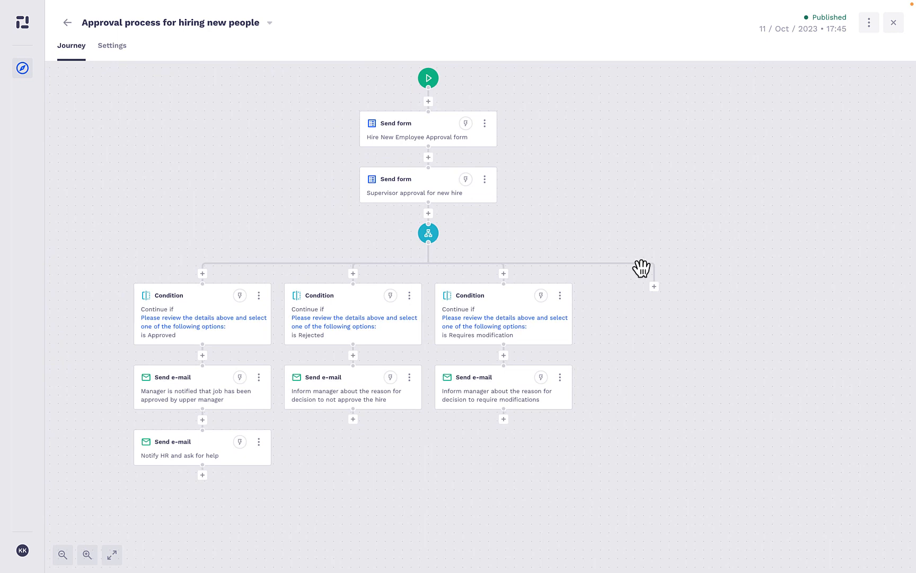
pyautogui.click(654, 288)
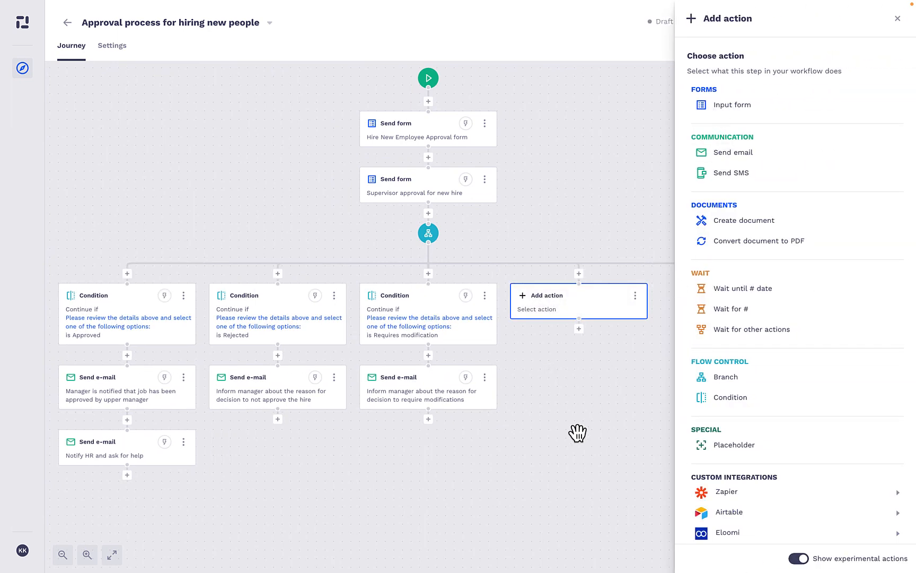